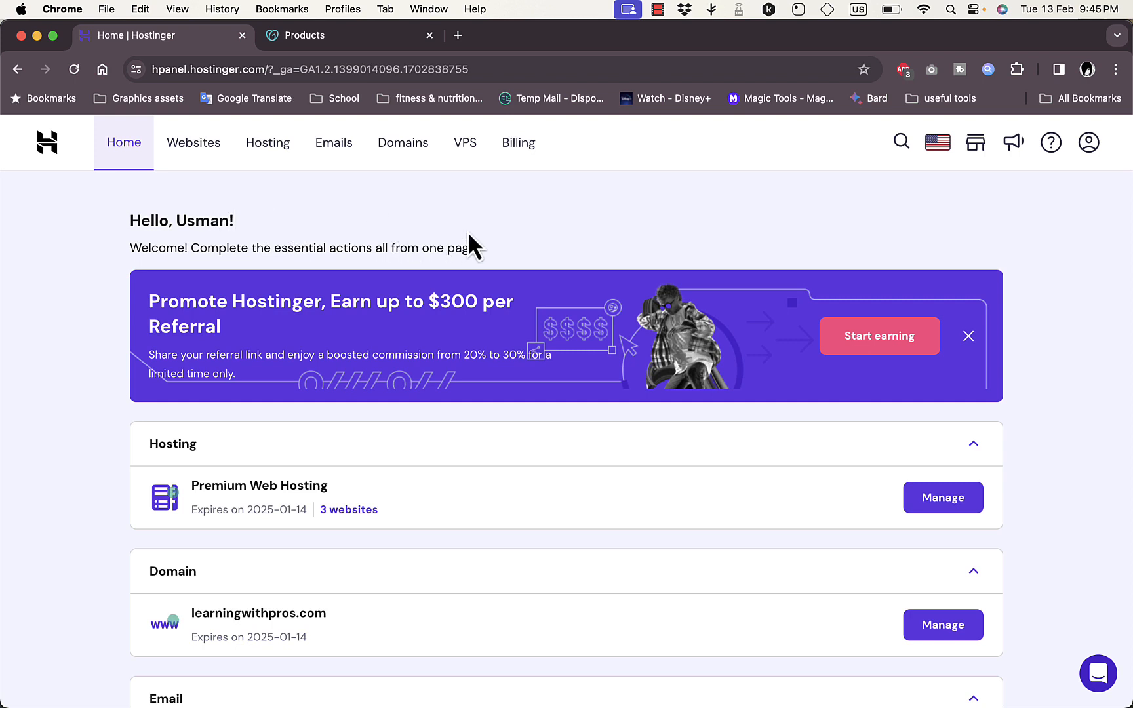
Step: Start connecting a domain to the paleturquoise-wolf-960914.builder-preview.com website, choosing to use an existing domain name
click(199, 148)
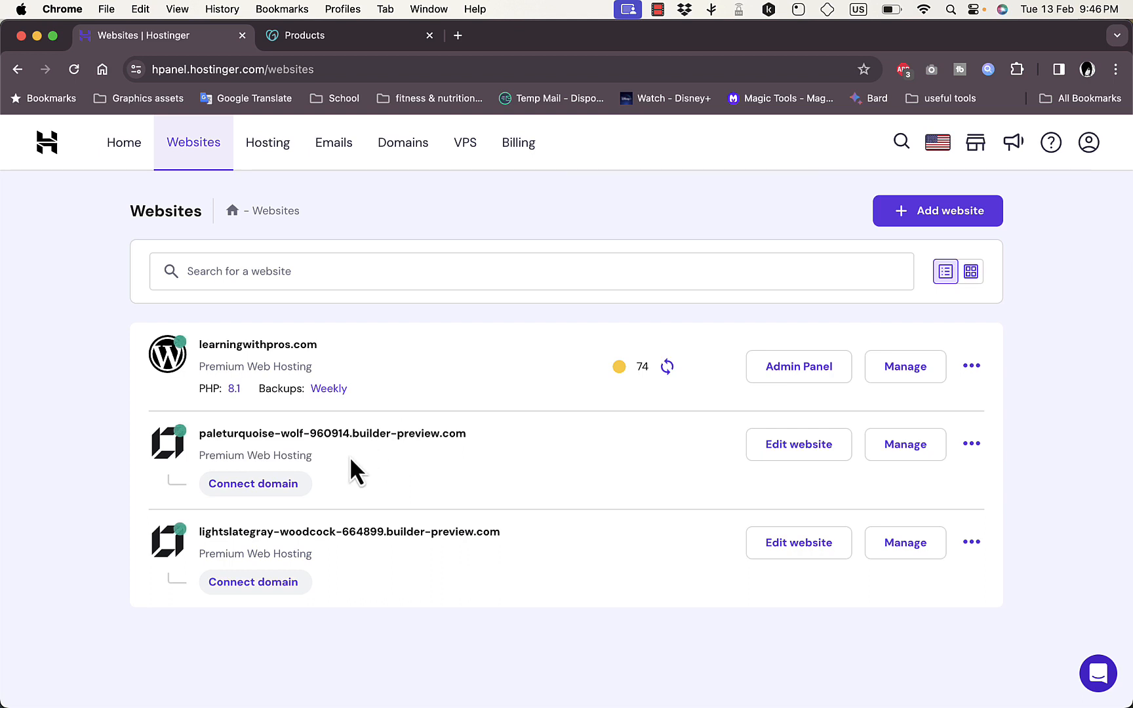
click(260, 486)
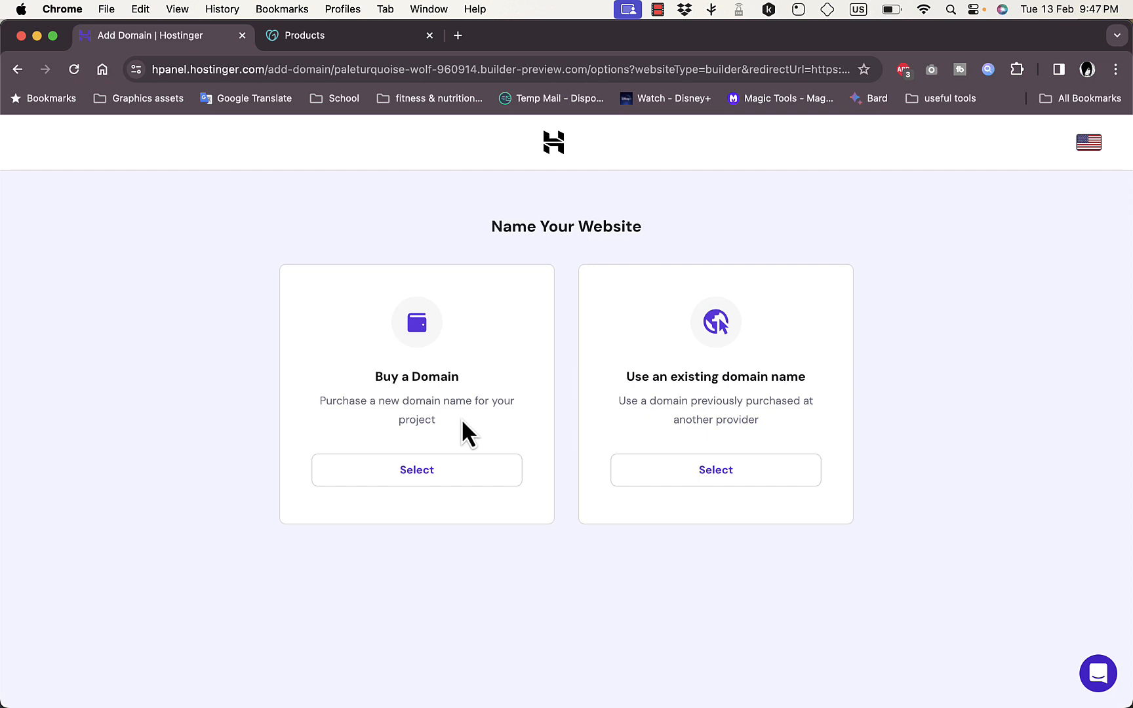
click(435, 470)
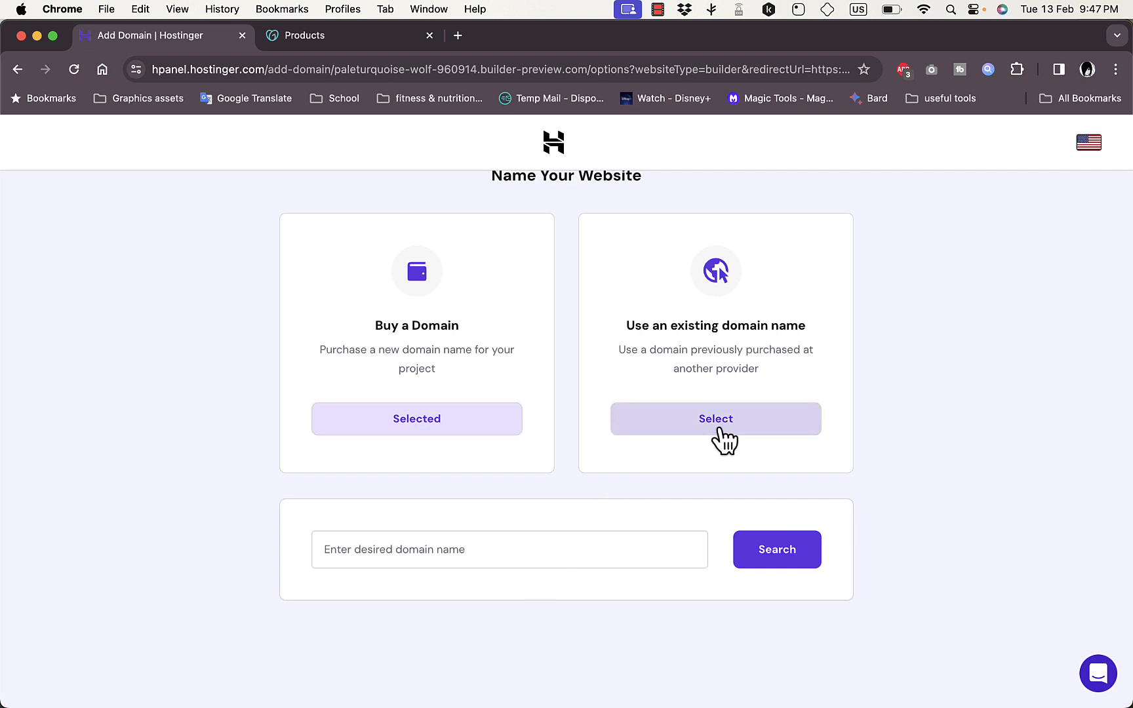
click(721, 433)
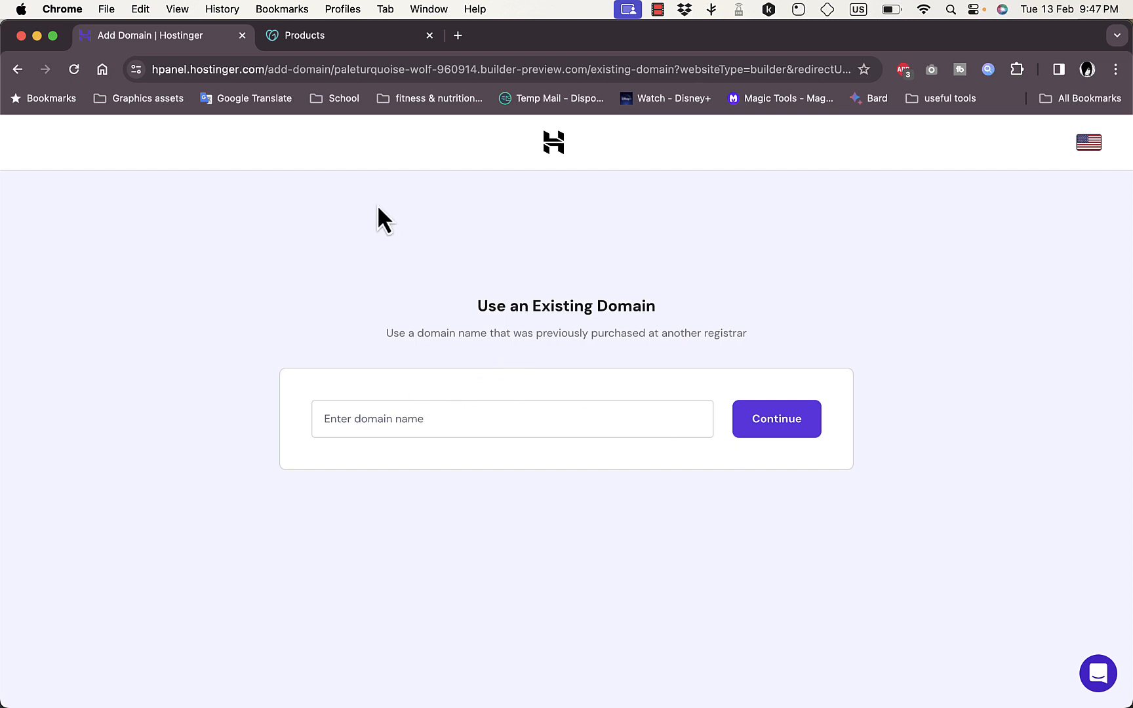
Step: Switch to GoDaddy and copy the domain name howtosimple.site from the account's domain products
click(364, 36)
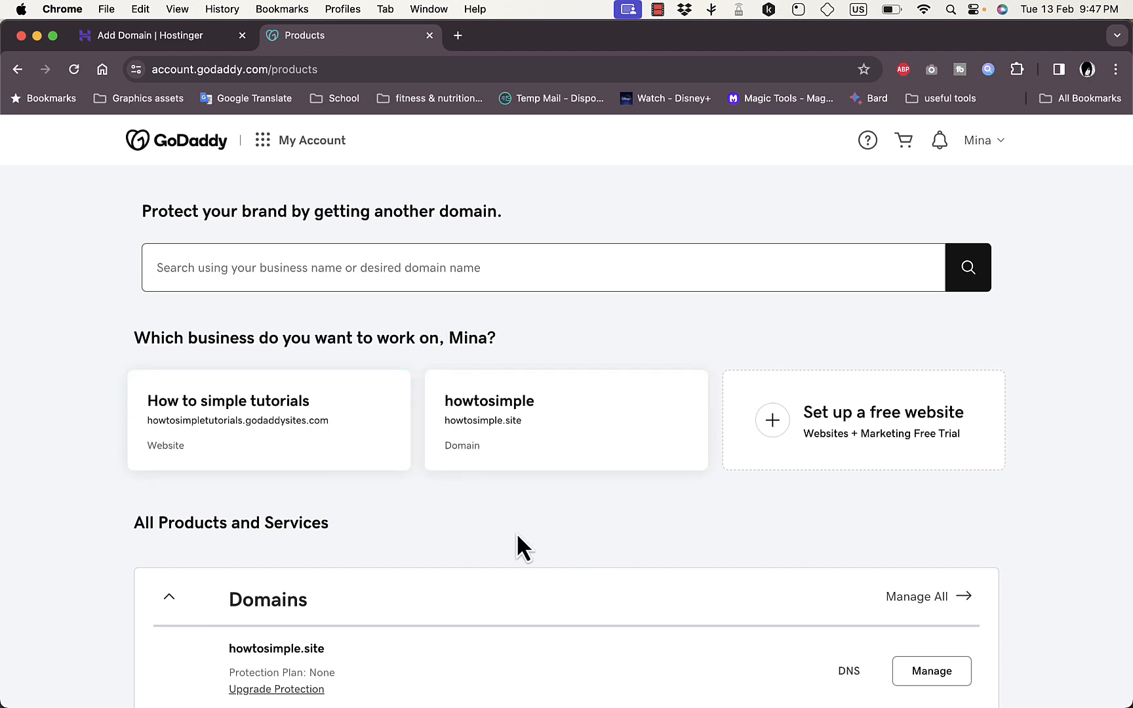
scroll(516, 532, down, 3)
scroll(516, 548, up, 3)
click(999, 144)
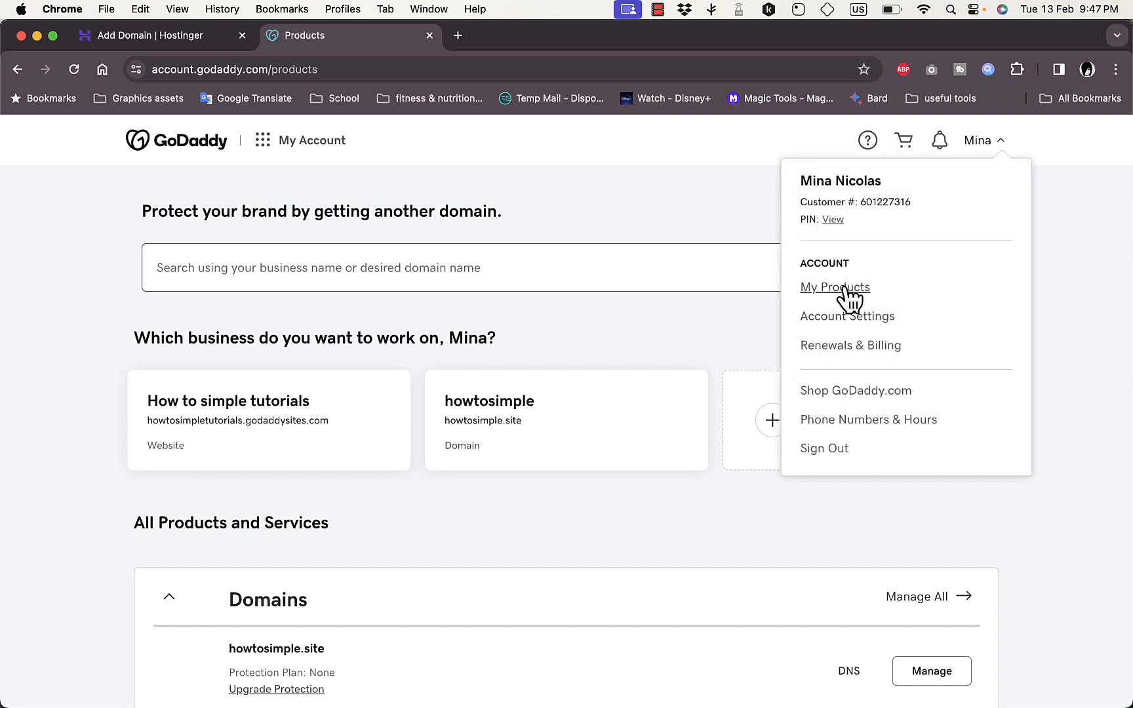
click(653, 333)
scroll(652, 330, down, 3)
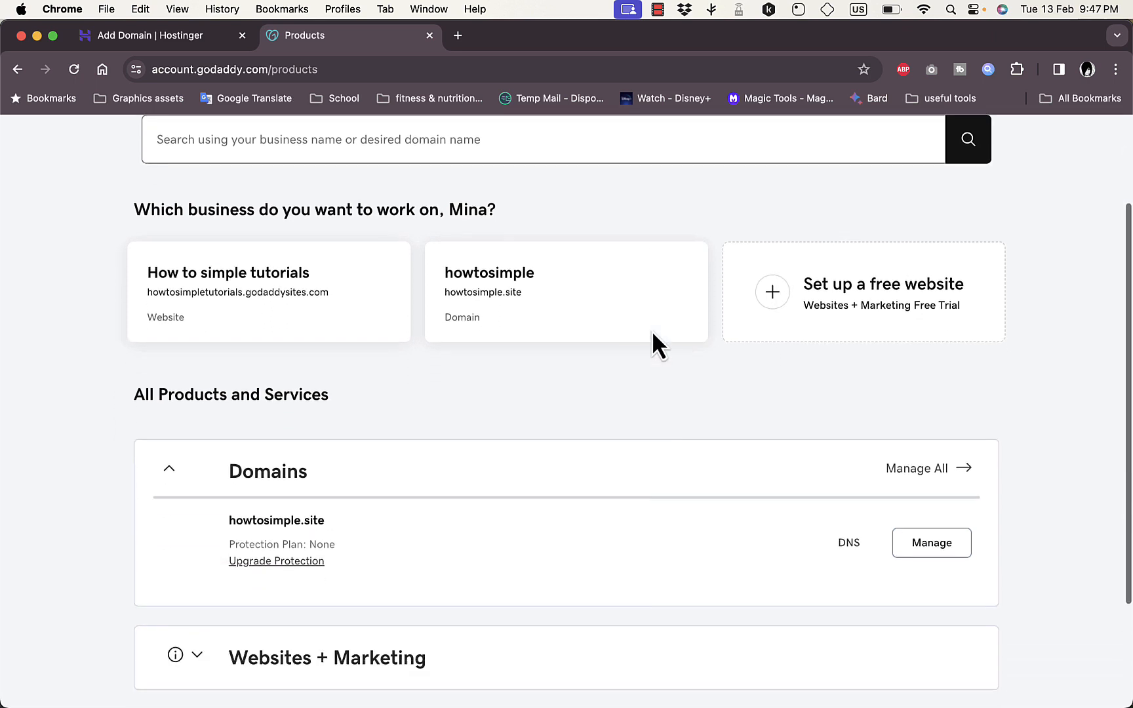
drag(325, 444, 234, 436)
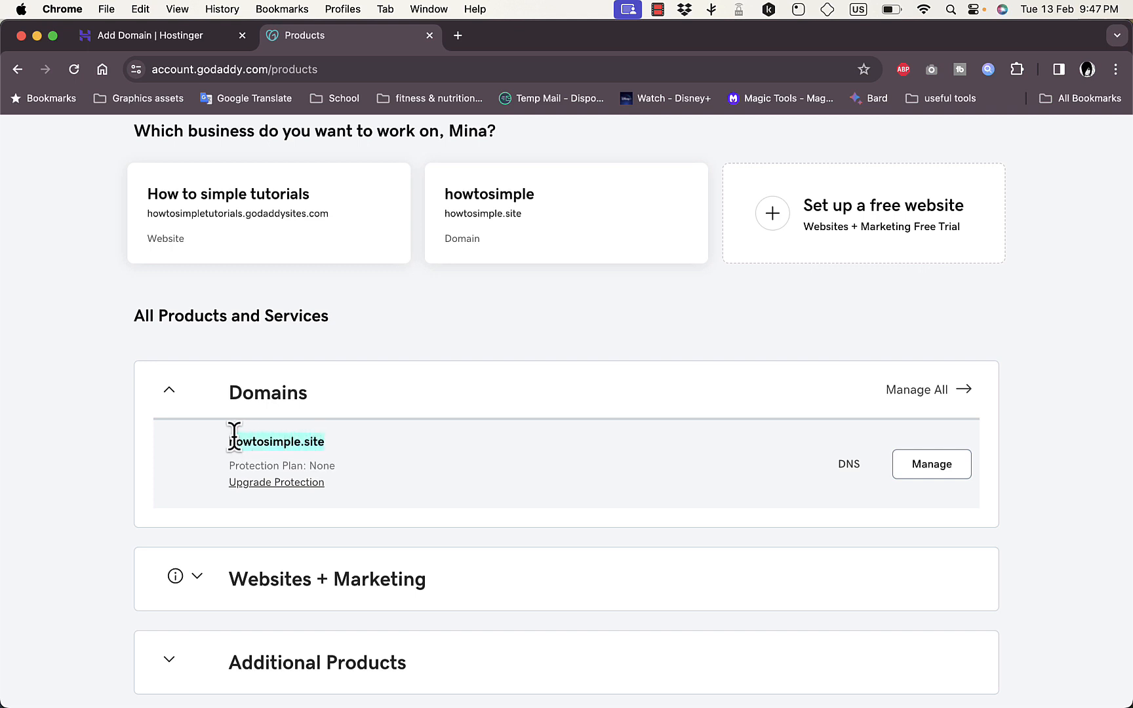
right_click(286, 440)
click(328, 465)
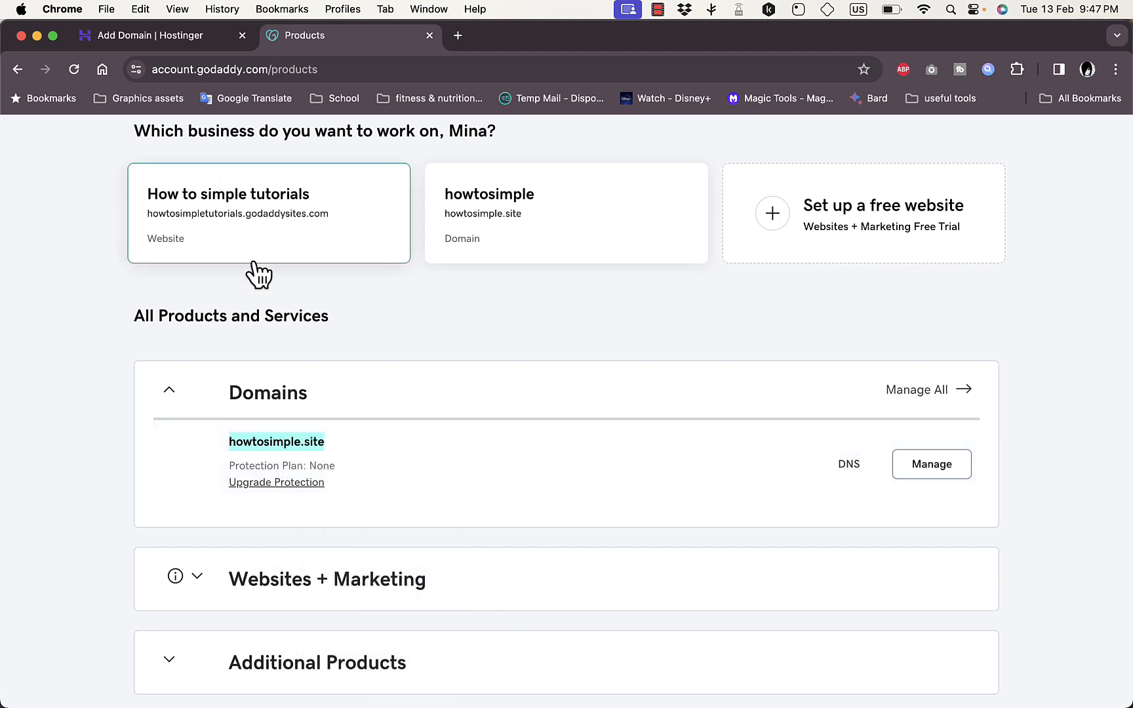
Step: Return to Hostinger, enter howtosimple.site as the existing domain name and continue to its summary
key(ctrl+shift+Tab)
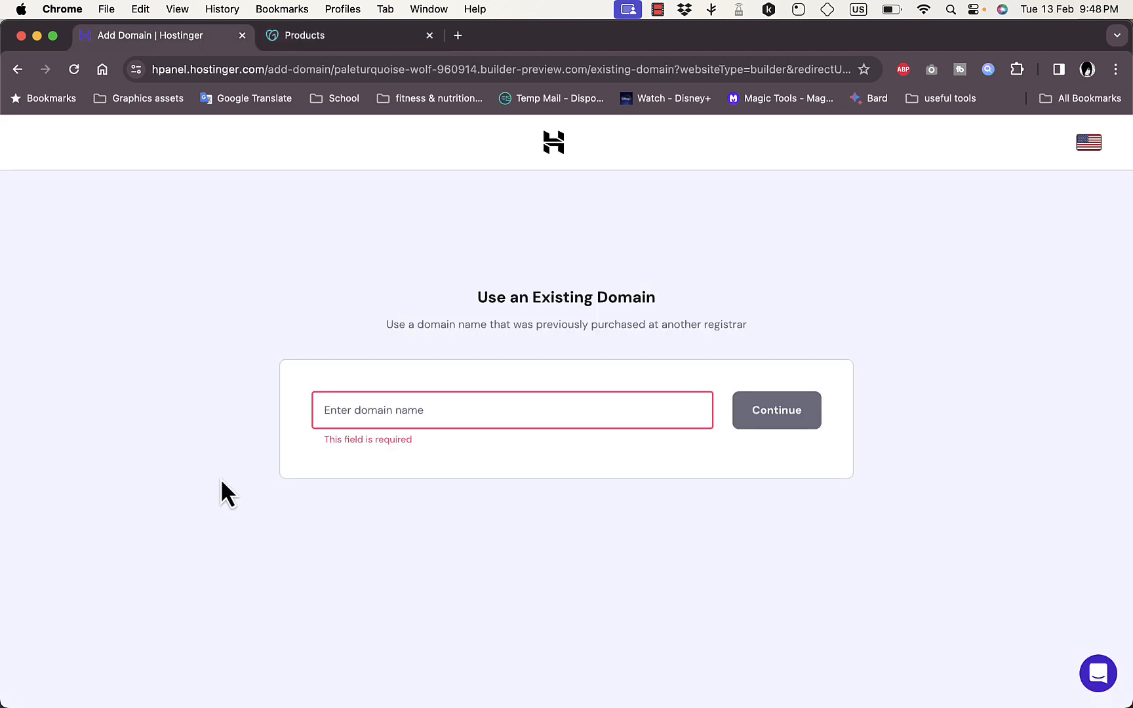
click(438, 404)
key(super+v)
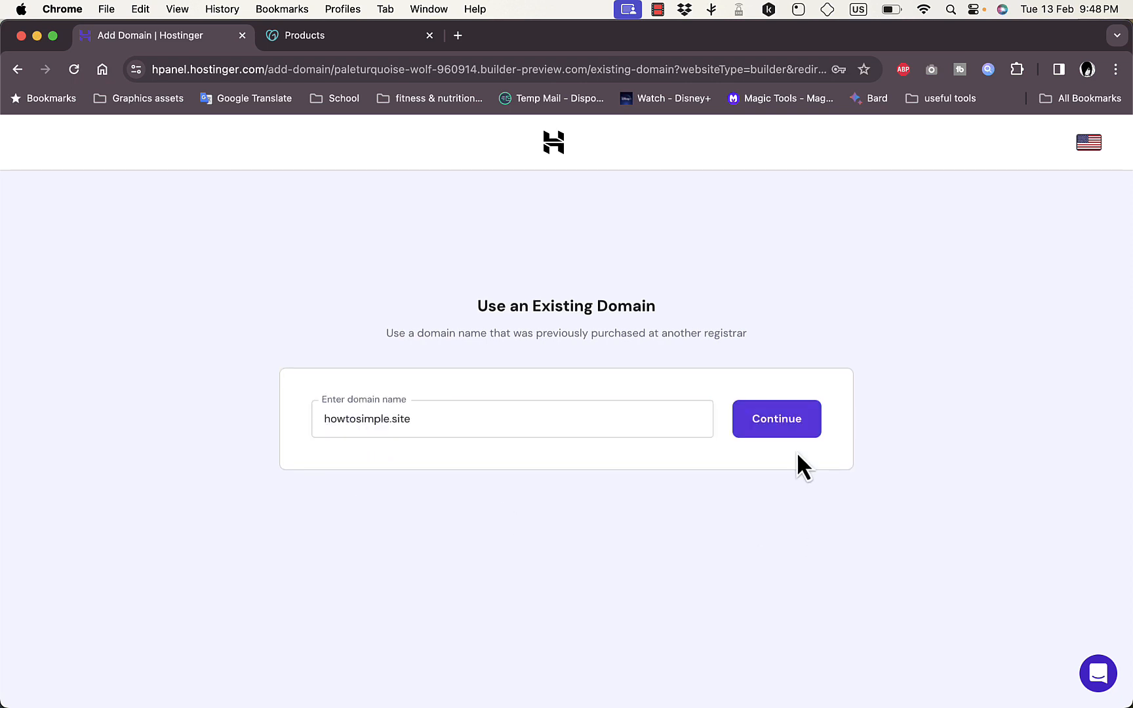
click(794, 423)
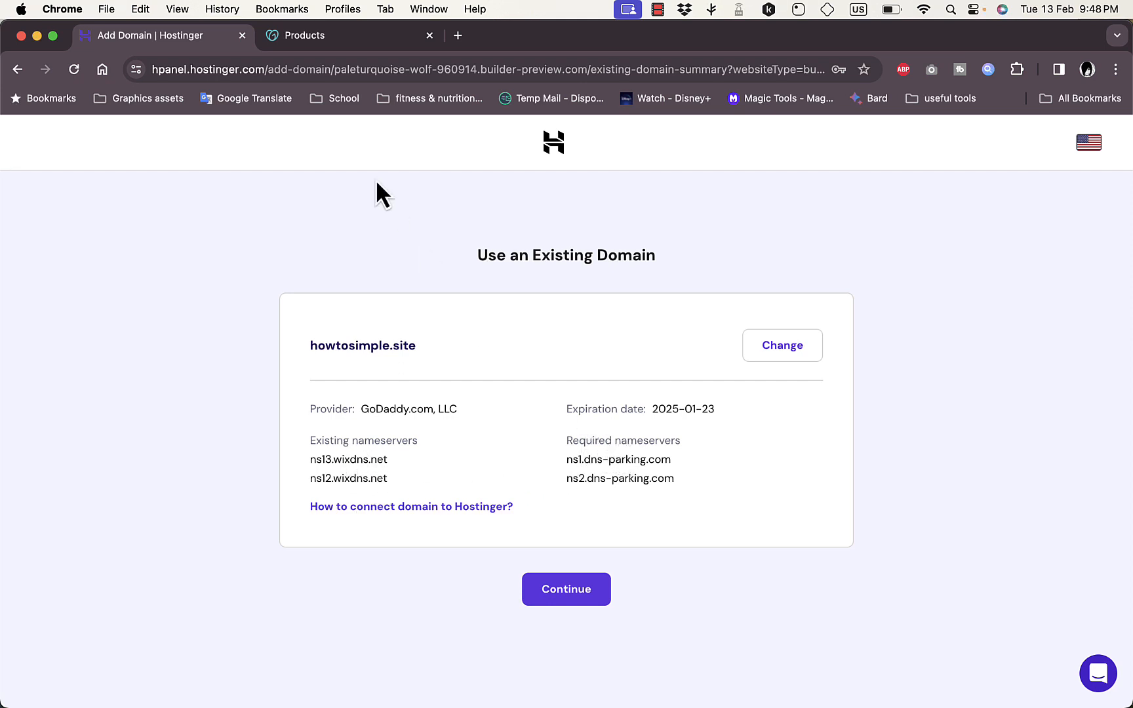
Step: Switch to GoDaddy and view the domain page in the management dashboard of howtosimple.site
click(349, 43)
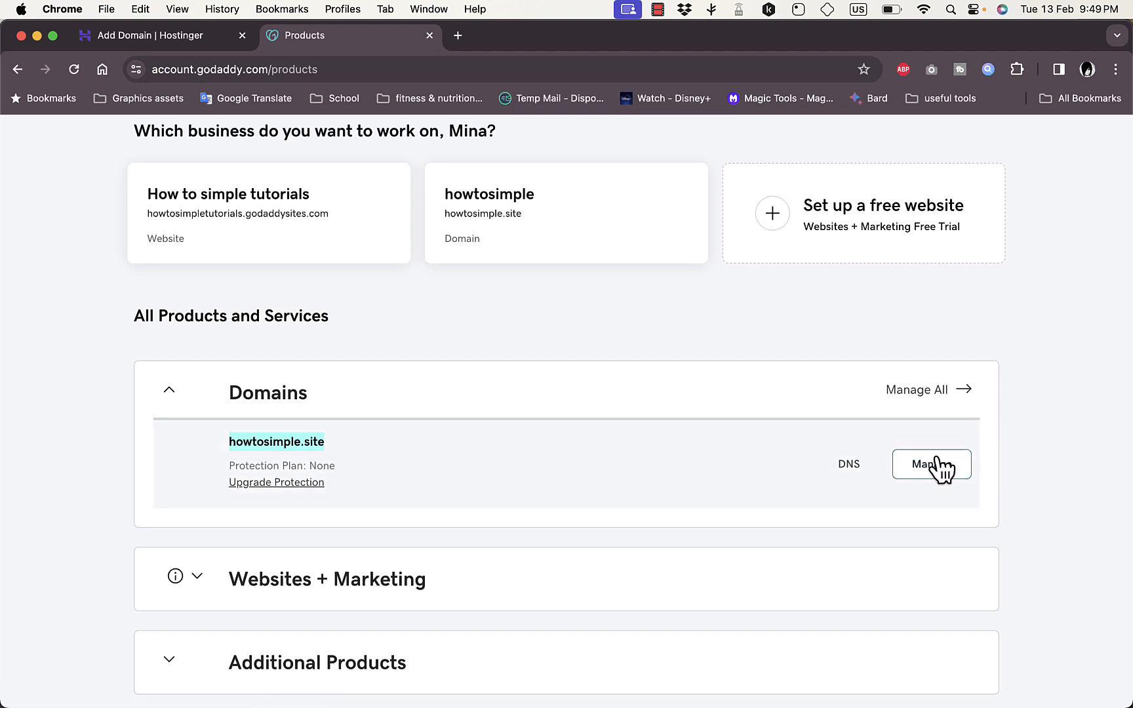
click(937, 470)
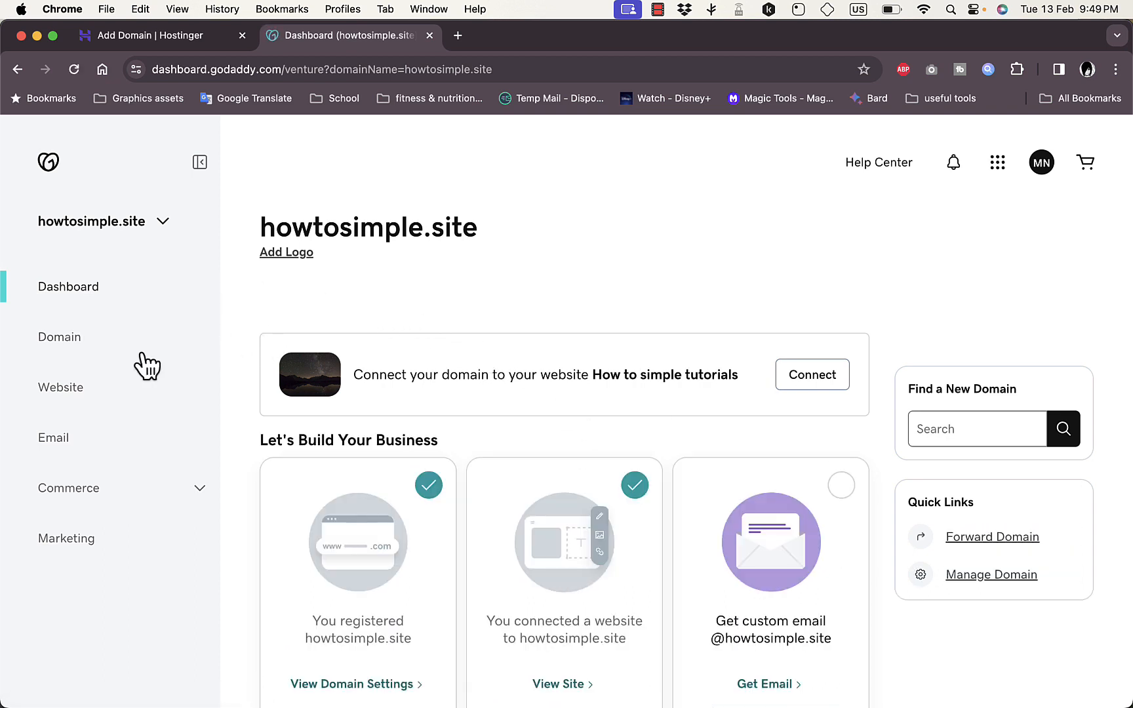
click(69, 349)
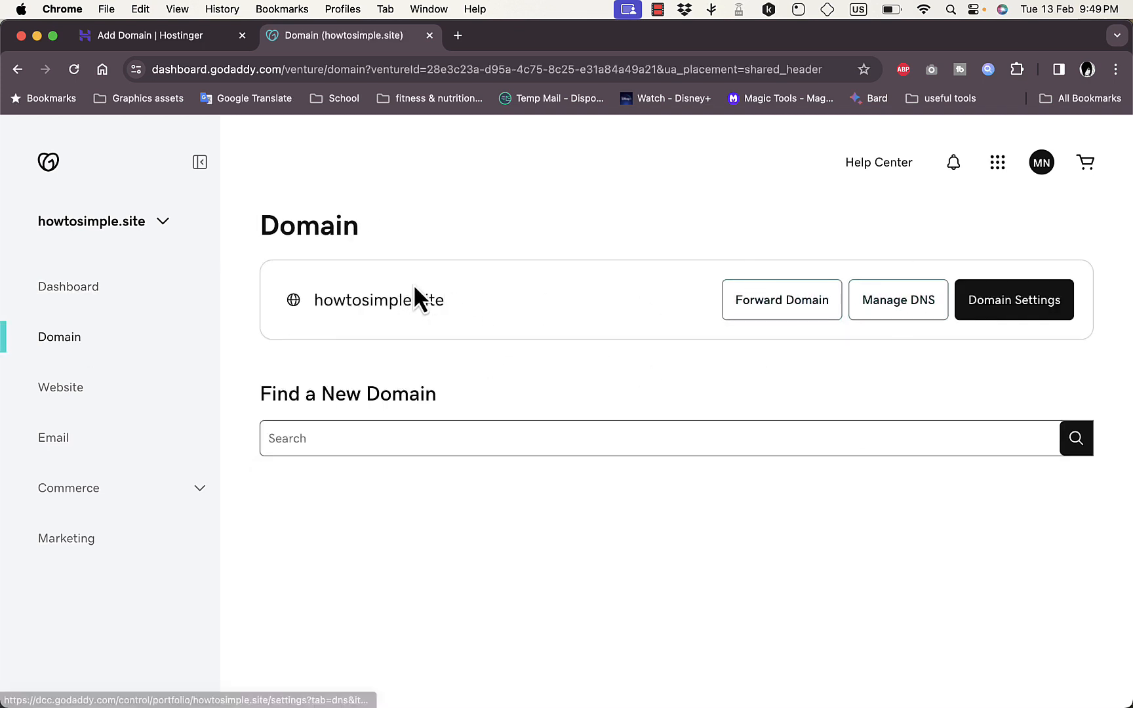
Step: Go back to the GoDaddy product list and open DNS management for howtosimple.site
click(1043, 167)
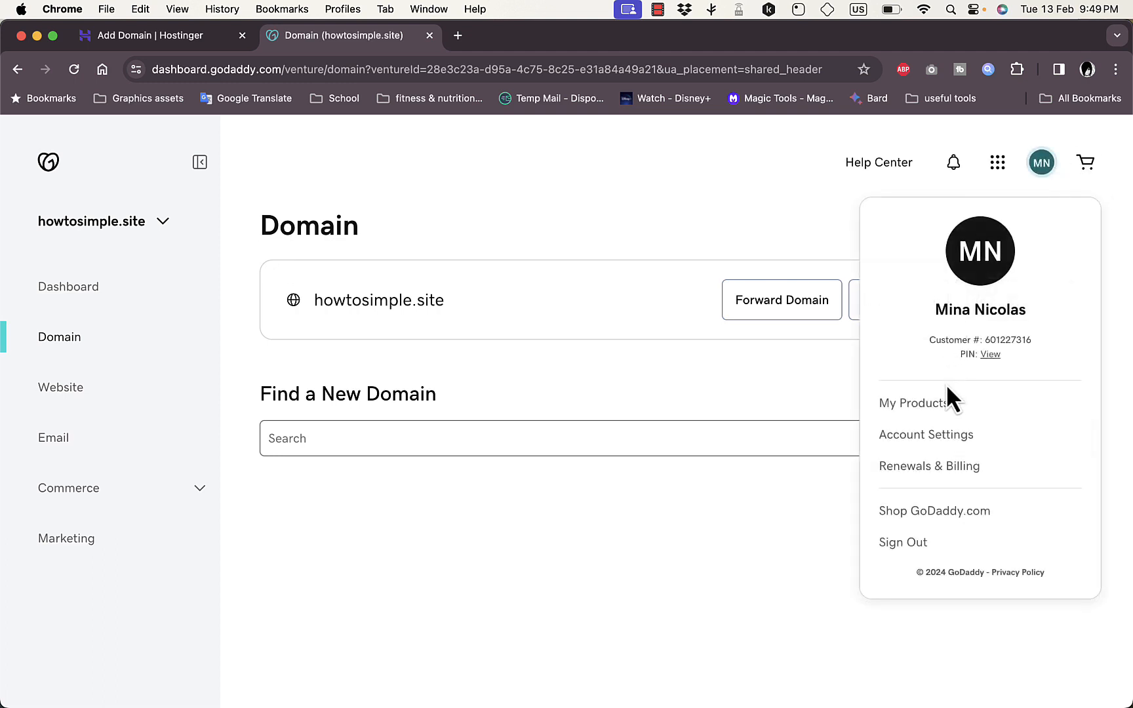
click(937, 409)
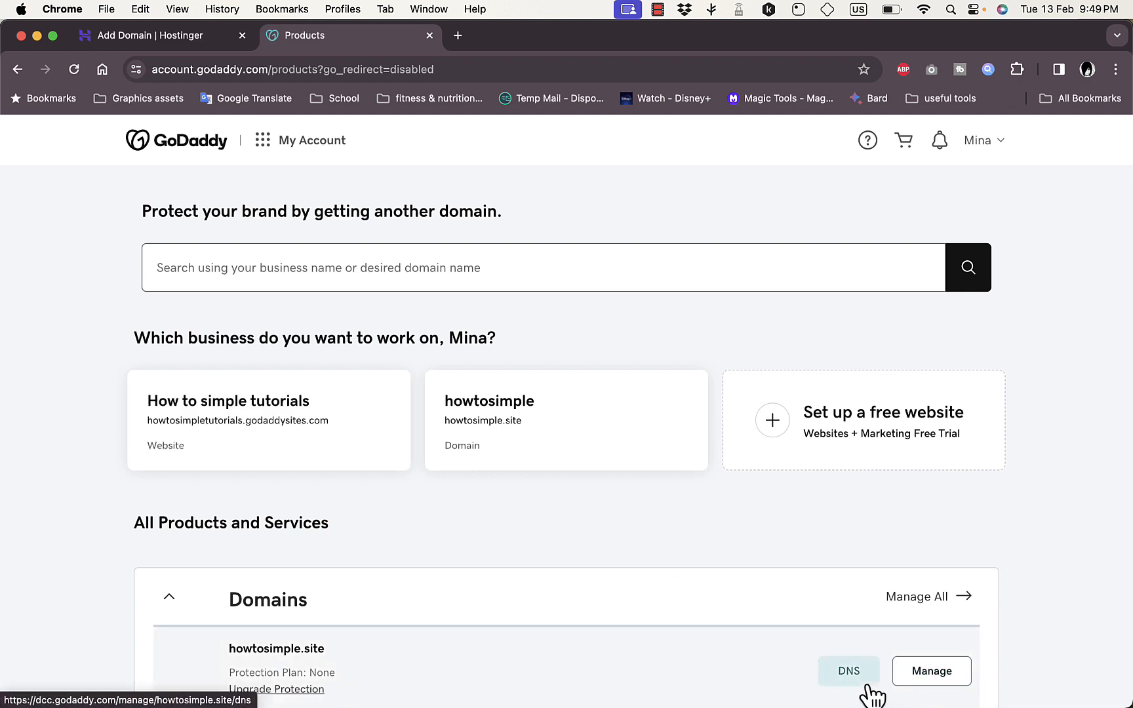
click(848, 670)
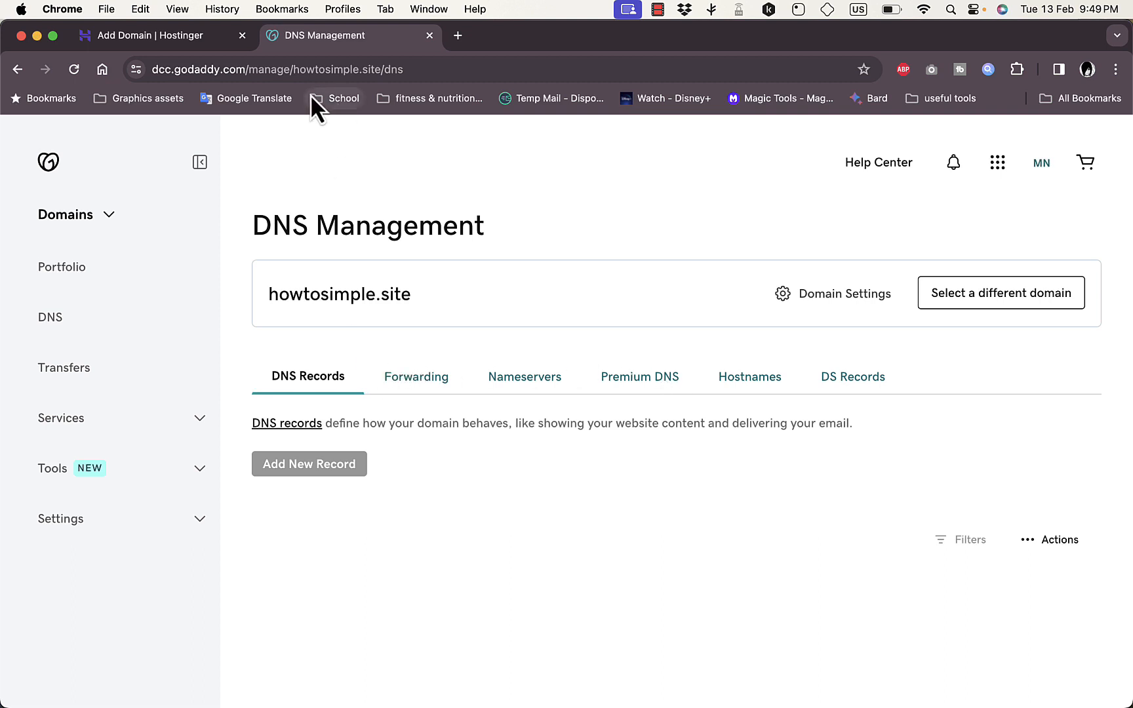
Step: Check the required nameservers on Hostinger and open GoDaddy's nameserver editor for howtosimple.site
click(192, 45)
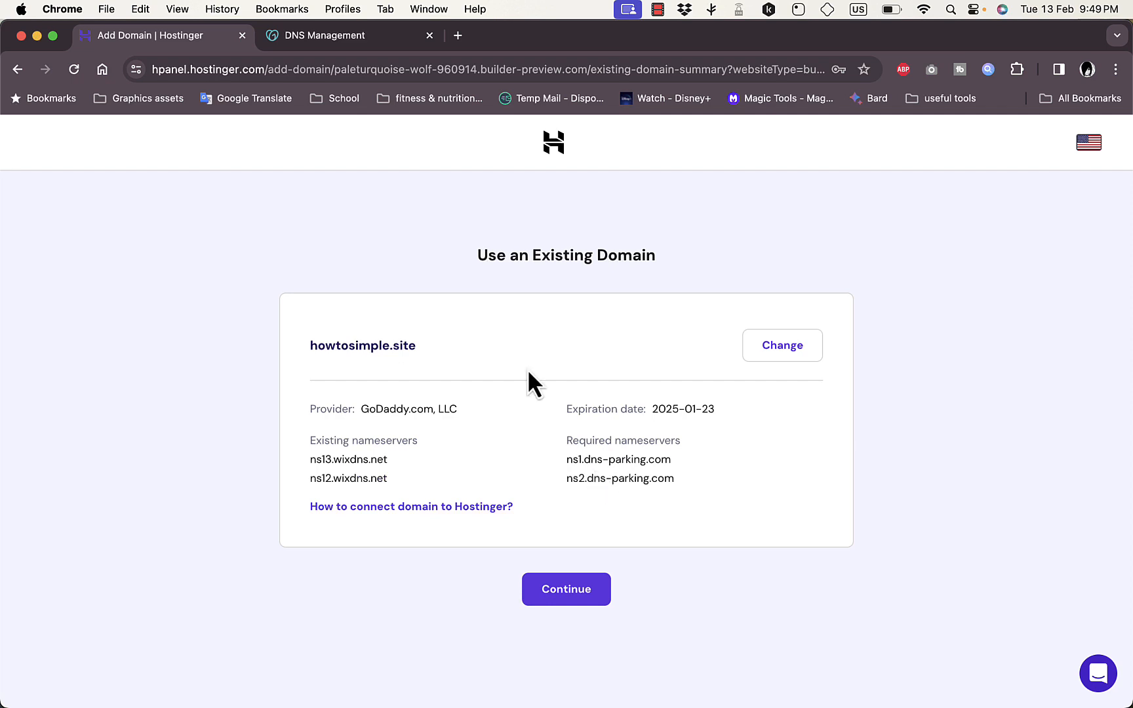
click(352, 44)
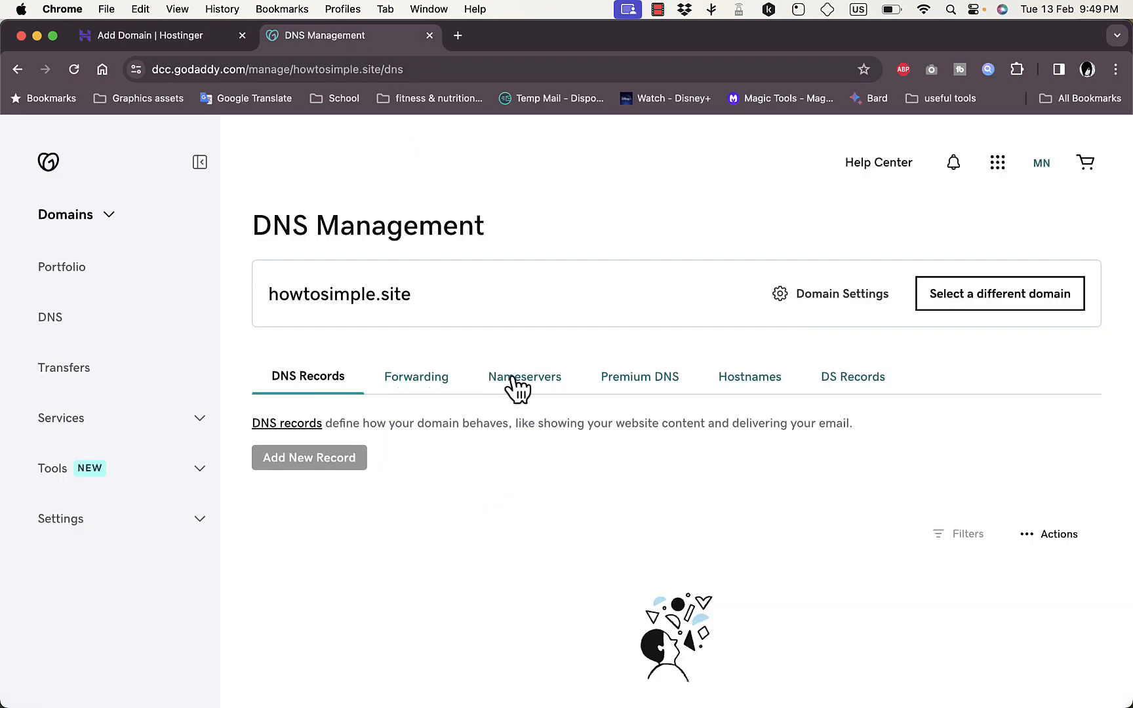
click(542, 393)
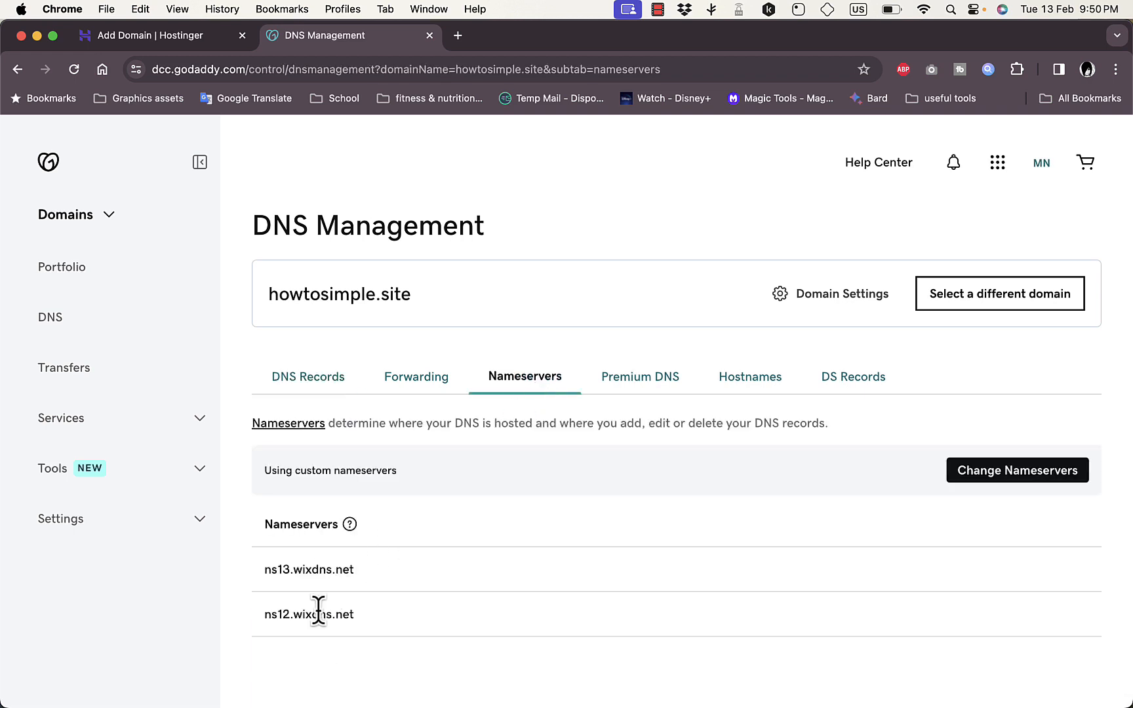
click(984, 478)
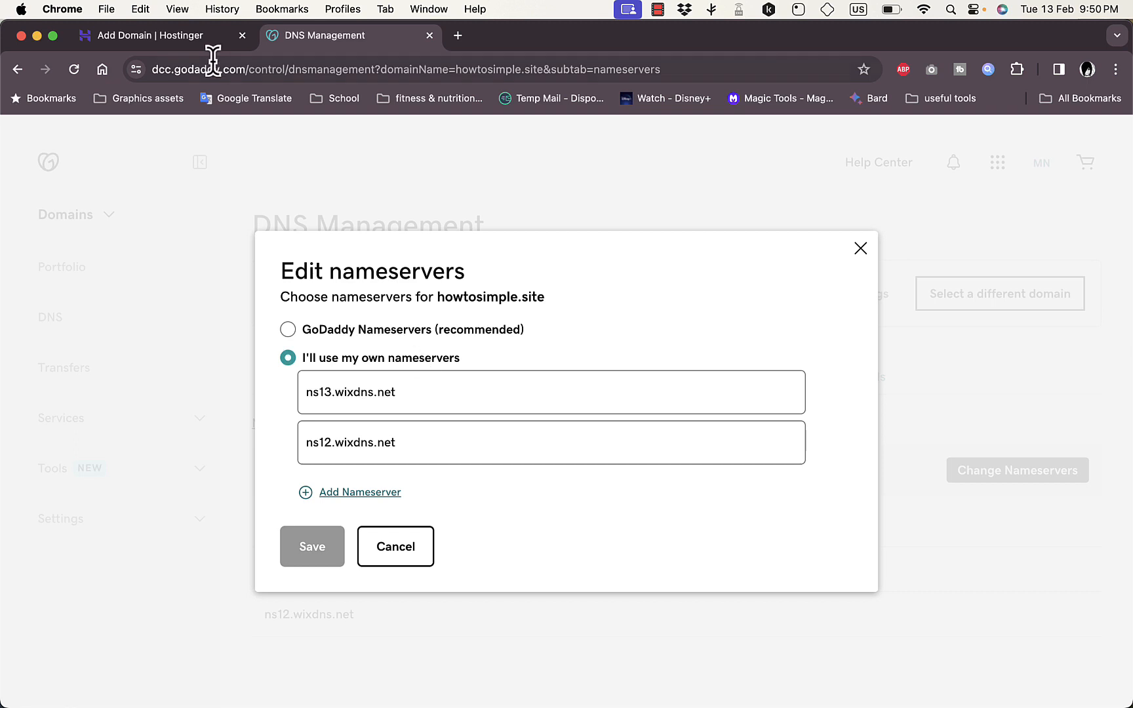
Step: Copy the first required nameserver from Hostinger and set GoDaddy's first nameserver to ns1.dns-parking.com
click(159, 43)
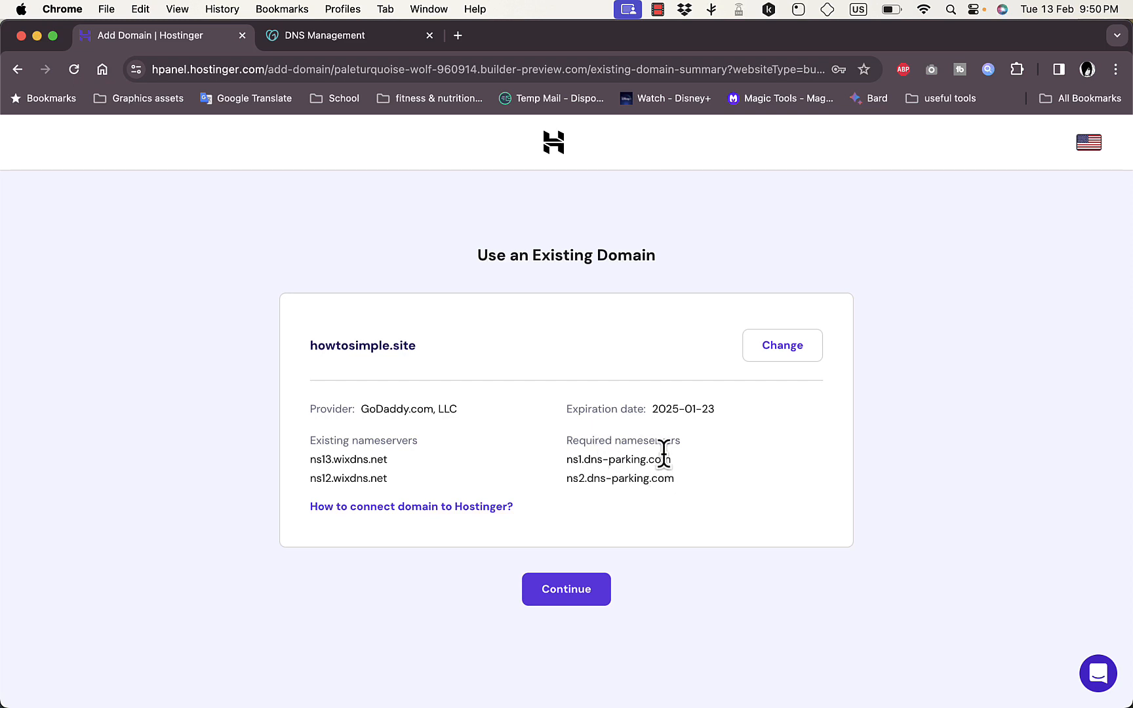
drag(673, 460, 565, 461)
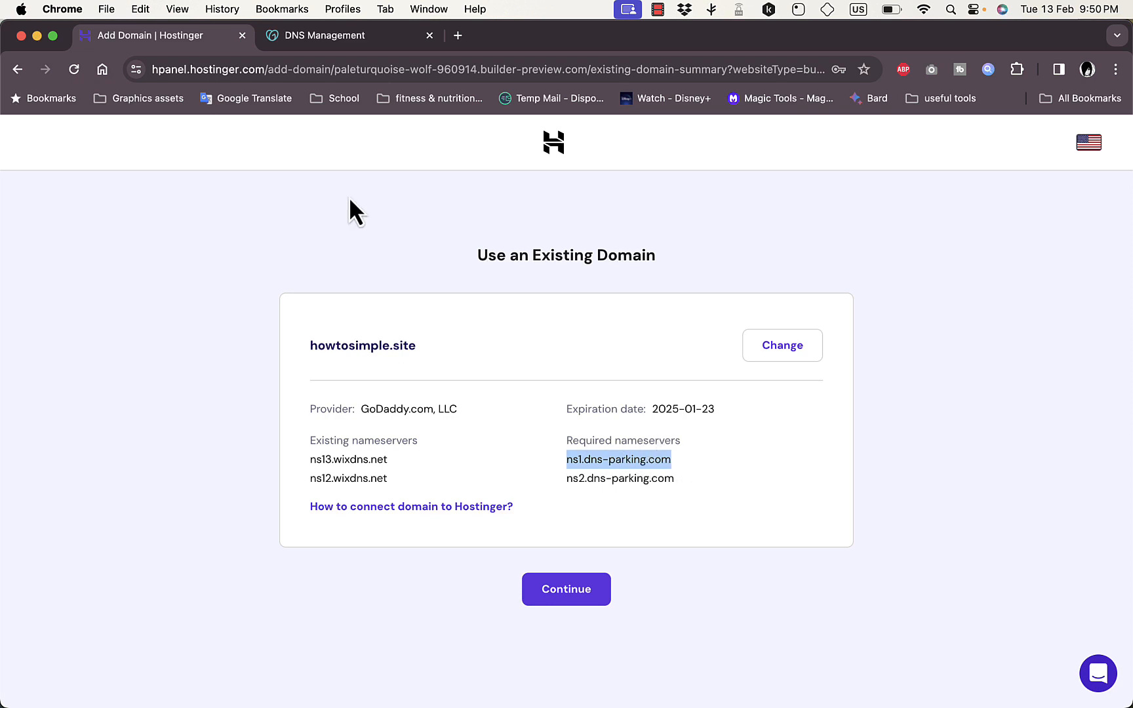
click(343, 40)
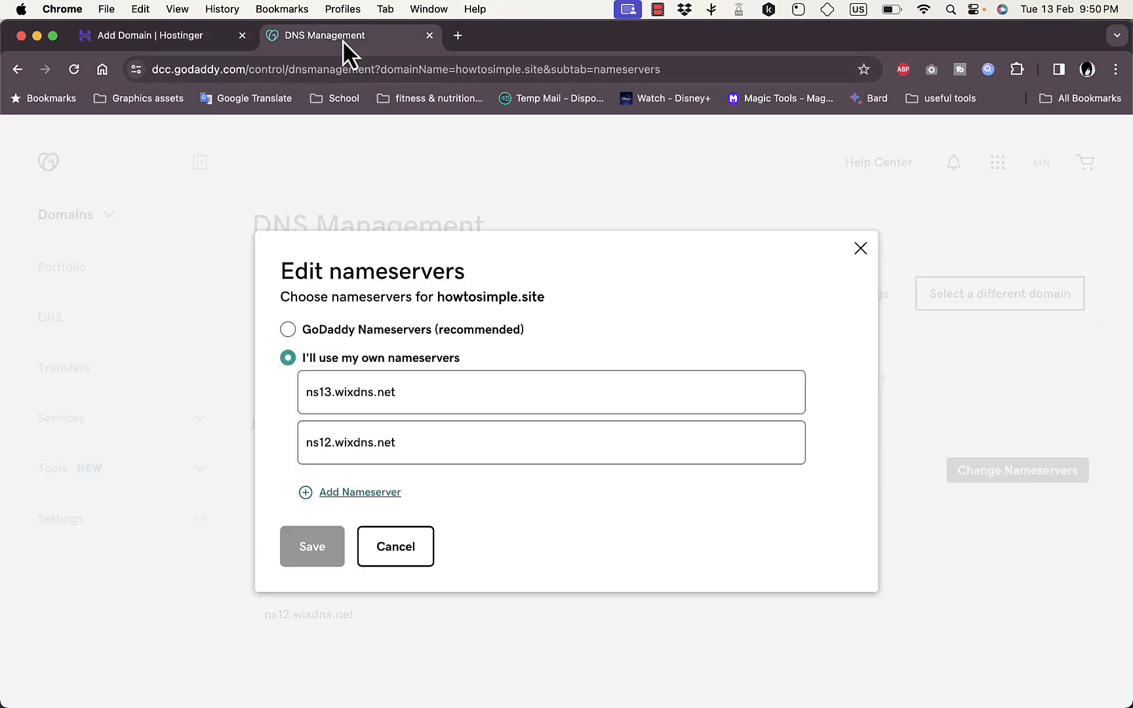
triple_click(395, 392)
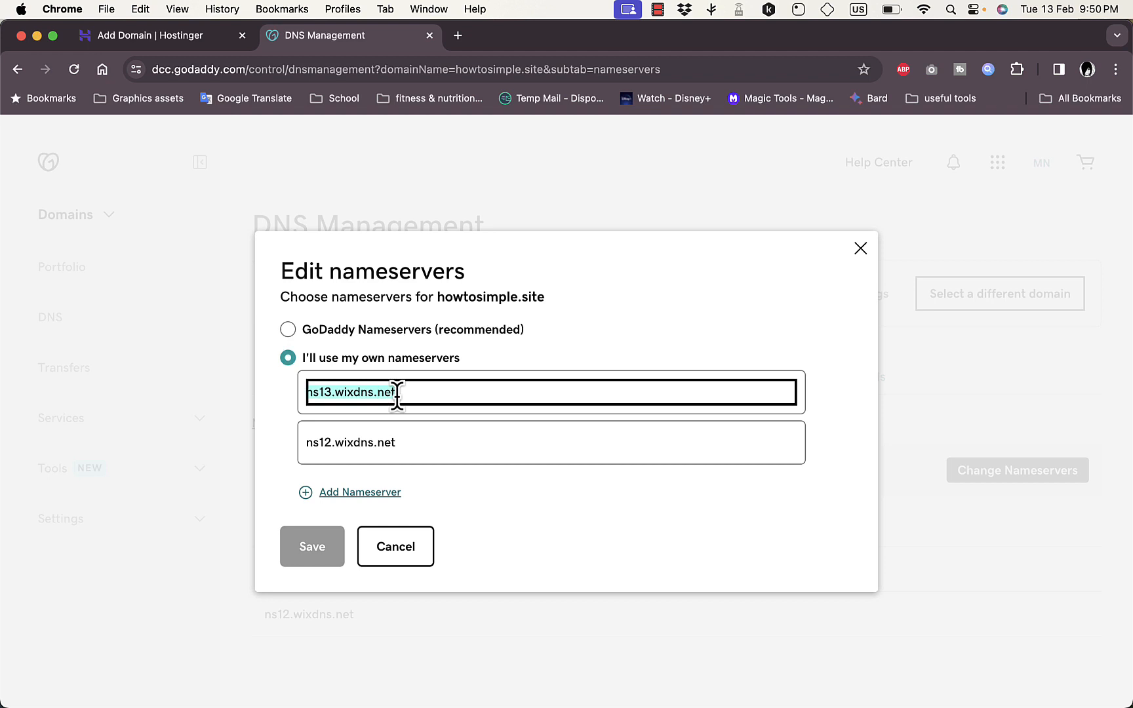
key(super+v)
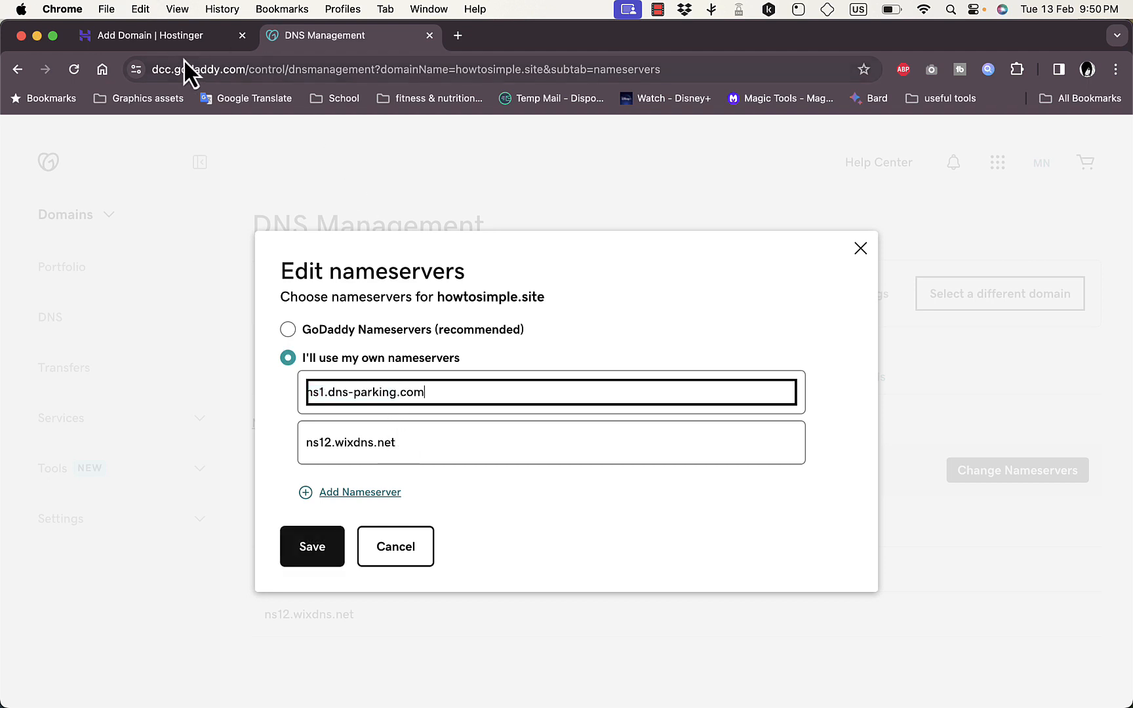
Step: Copy Hostinger's second required nameserver, set GoDaddy's second nameserver to ns2.dns-parking.com, and save the nameserver change with consent
click(173, 46)
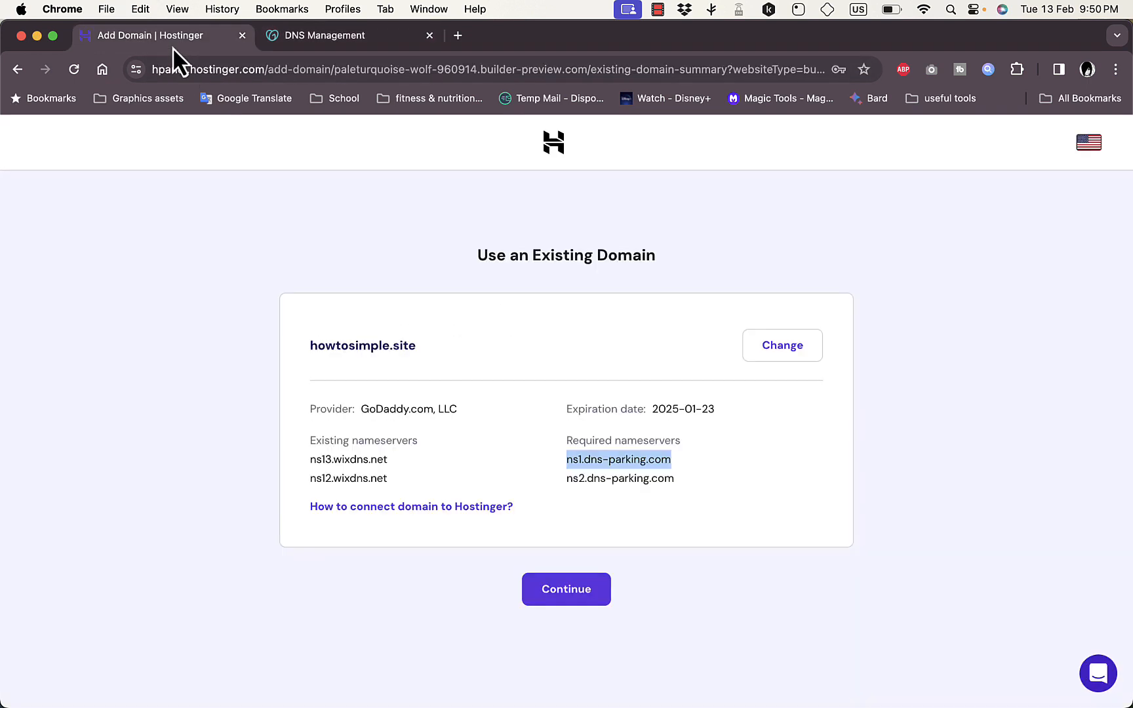
click(672, 479)
drag(671, 479, 565, 477)
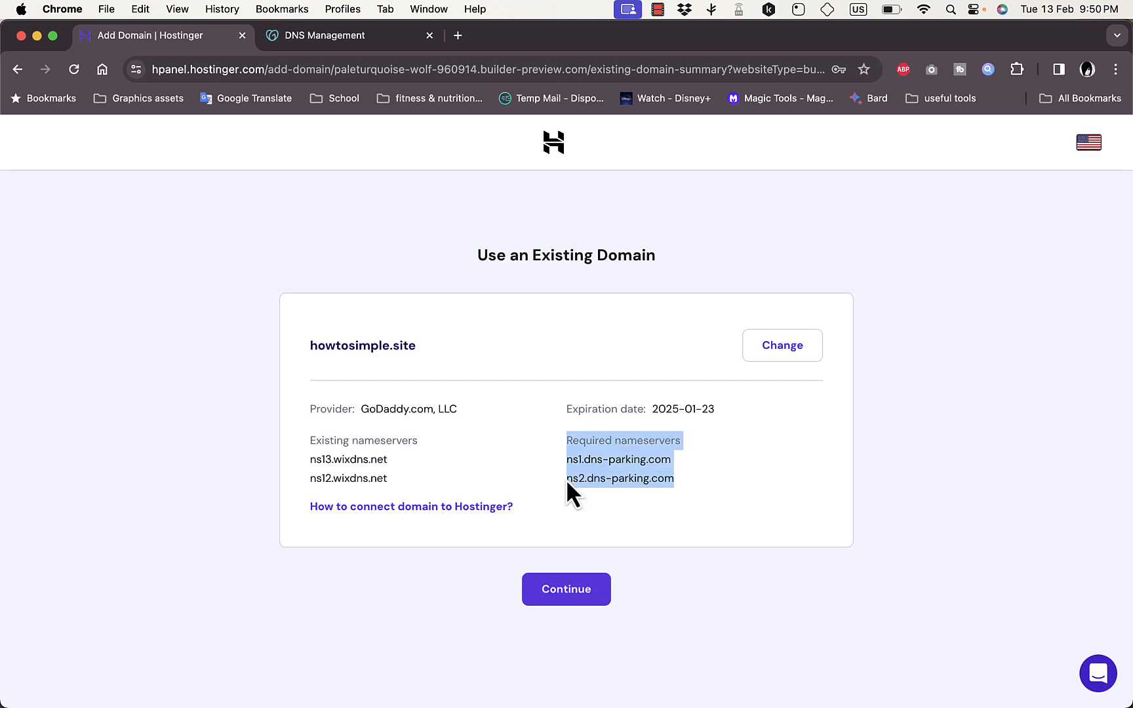
click(596, 482)
drag(674, 480, 568, 482)
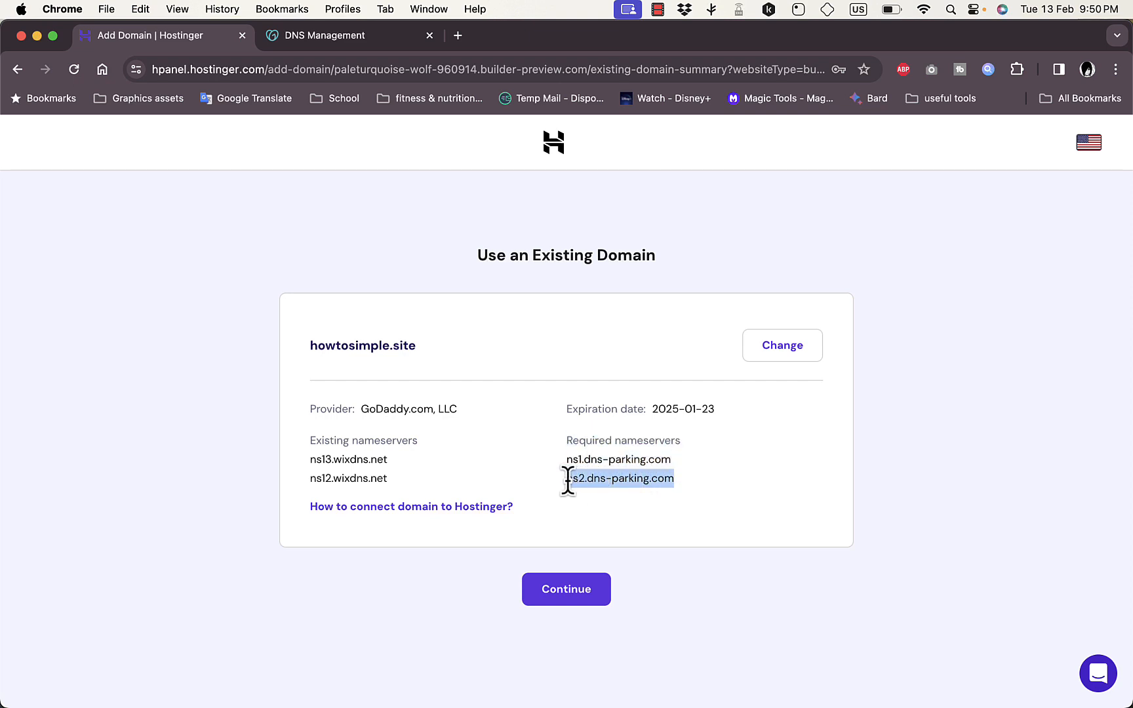
click(367, 40)
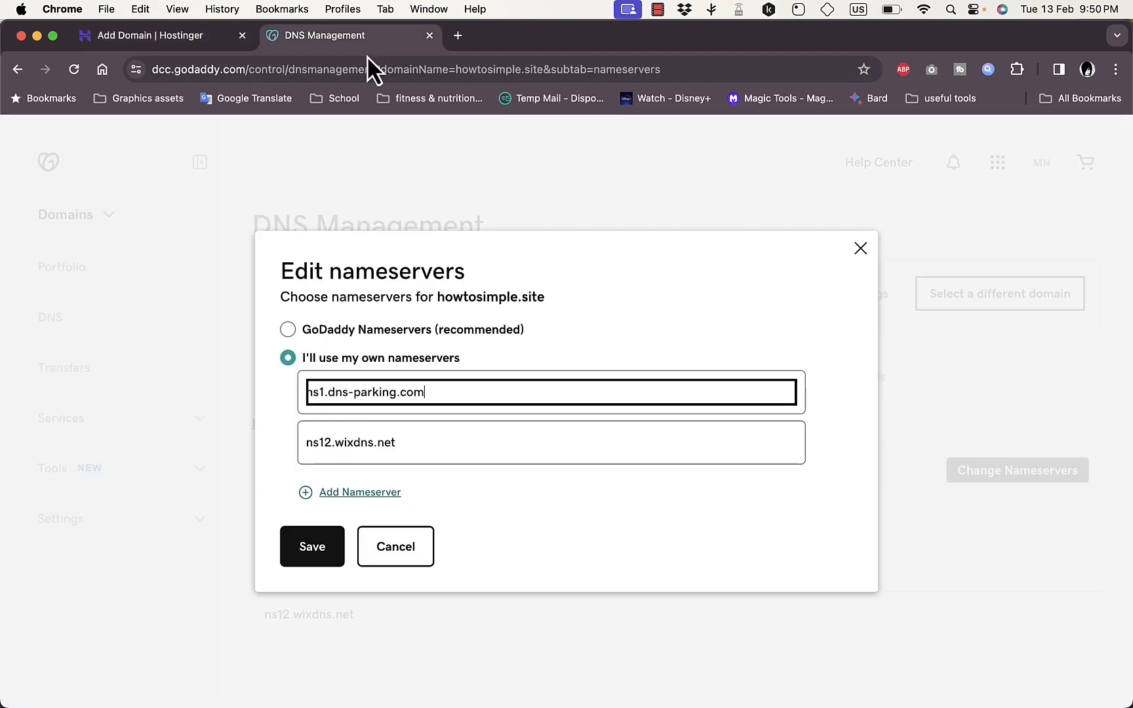
double_click(421, 436)
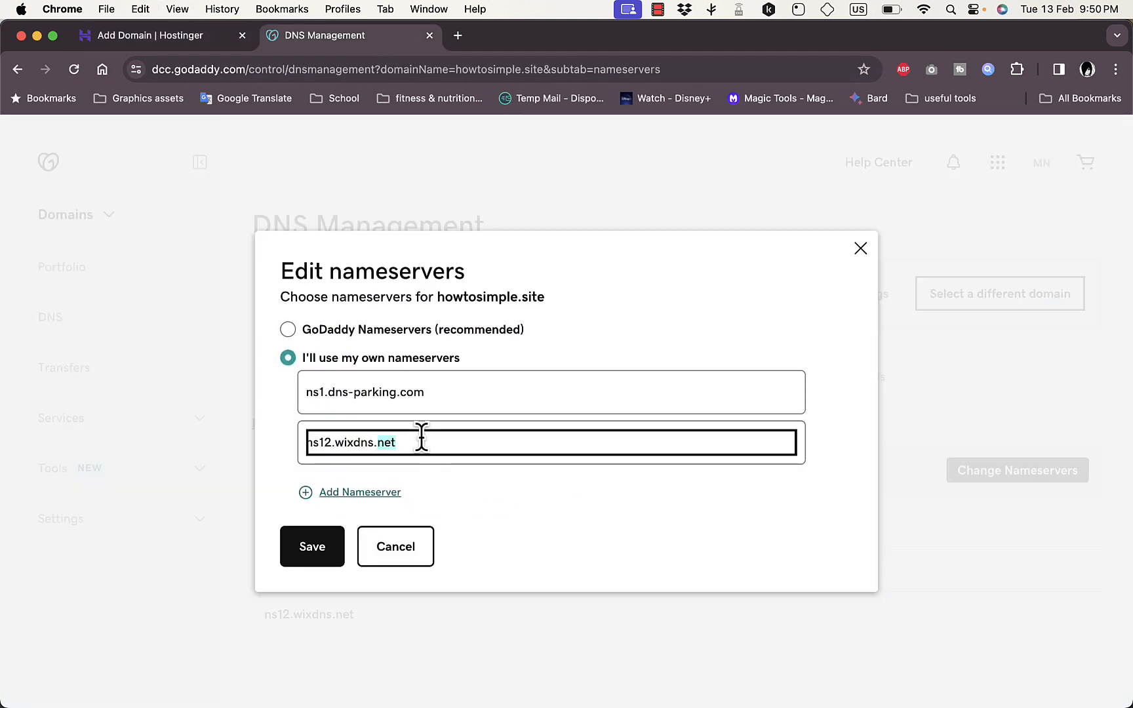
triple_click(421, 438)
text(ns2.dns-parking.com)
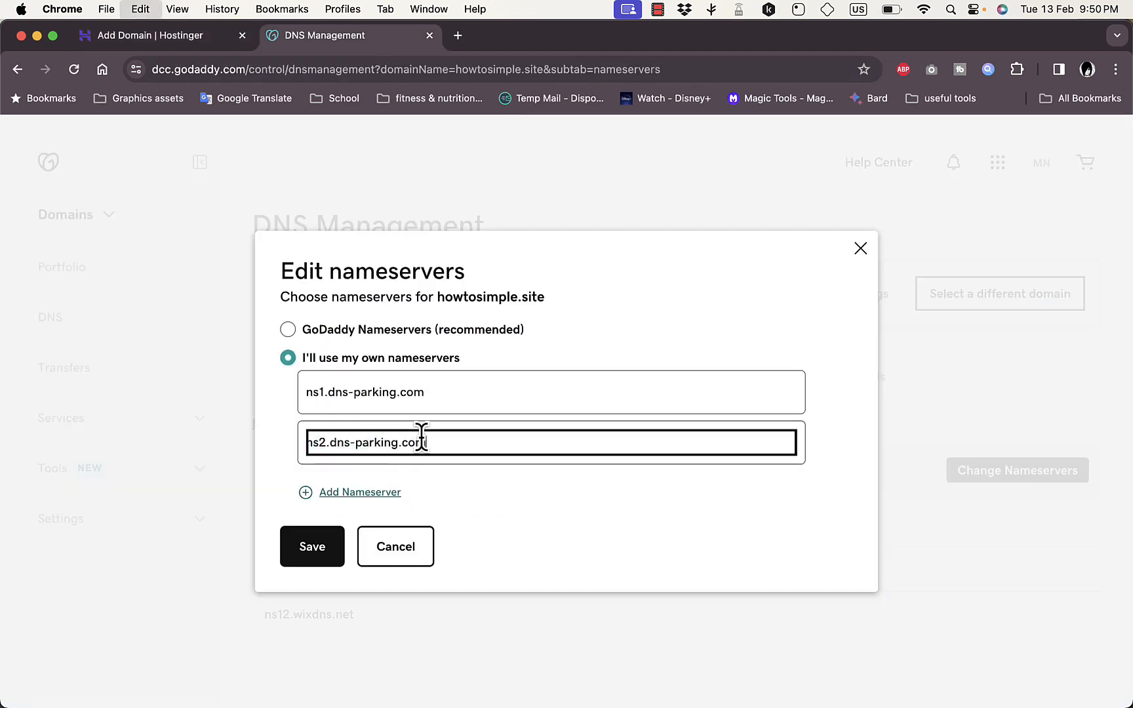
click(316, 547)
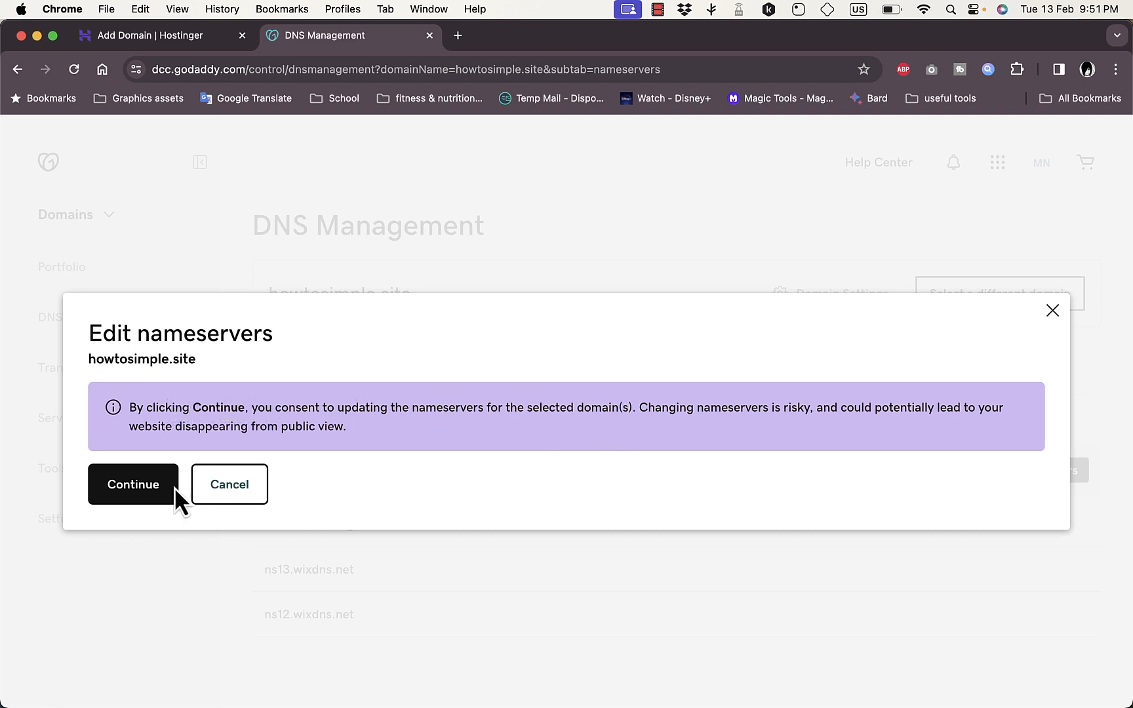
click(136, 489)
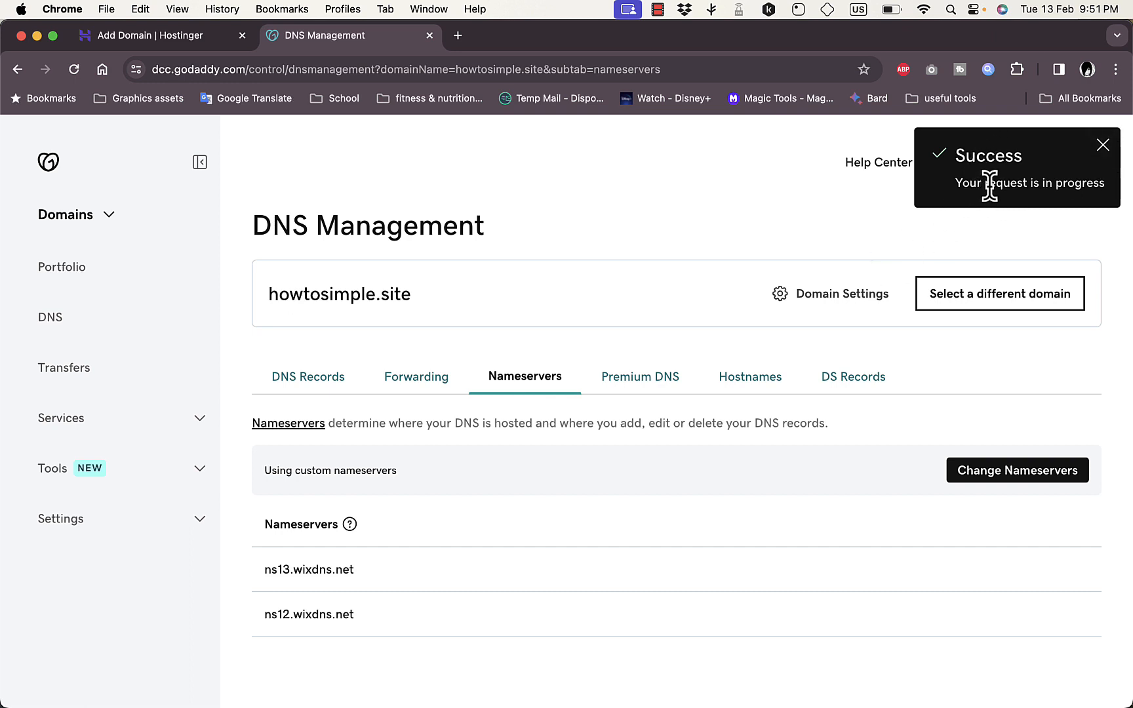
Step: Dismiss GoDaddy's success notice, finish the existing-domain setup for howtosimple.site on Hostinger, and return to the websites list
click(1108, 148)
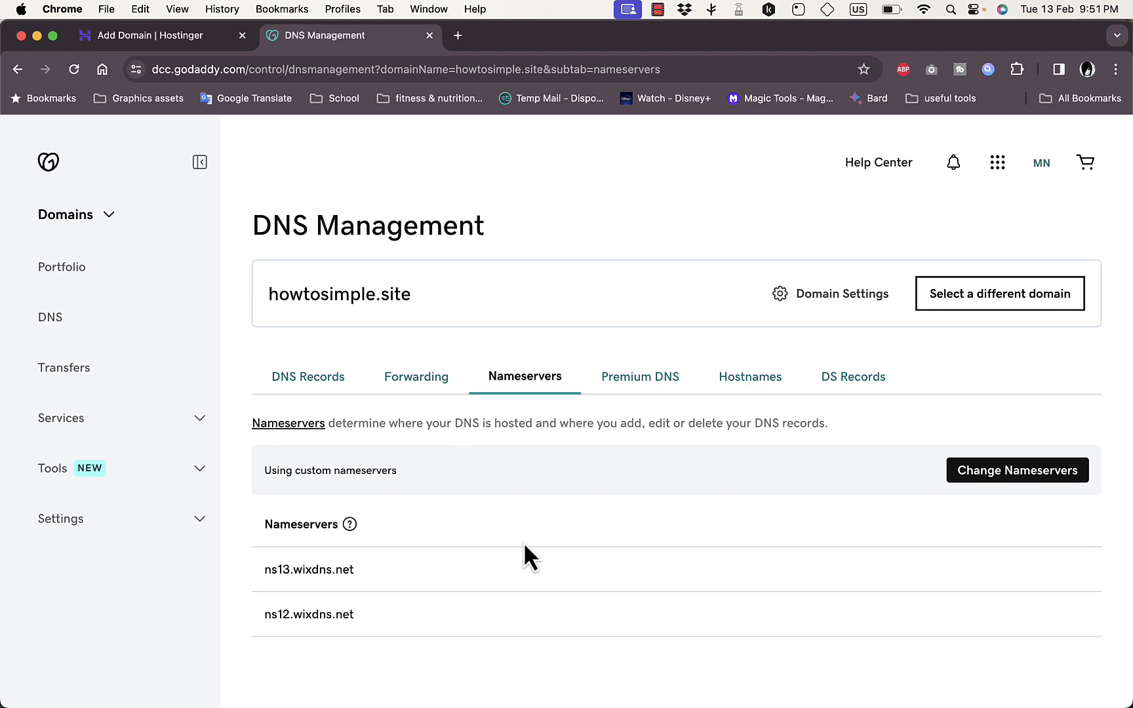
click(177, 33)
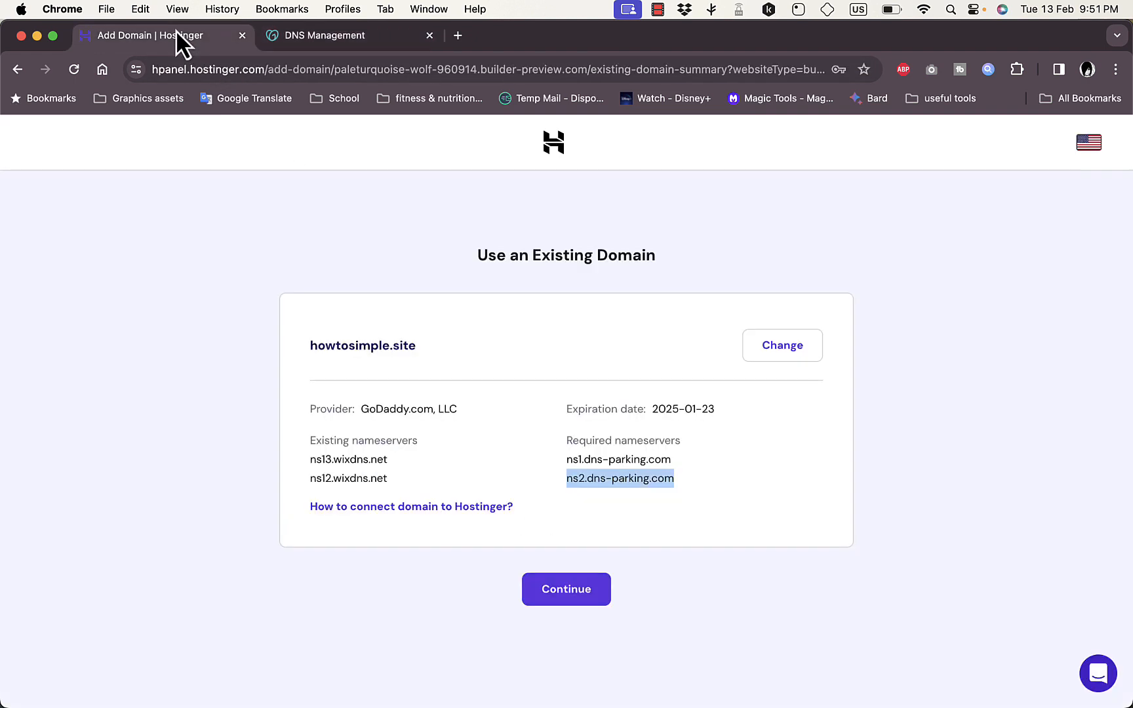
click(570, 590)
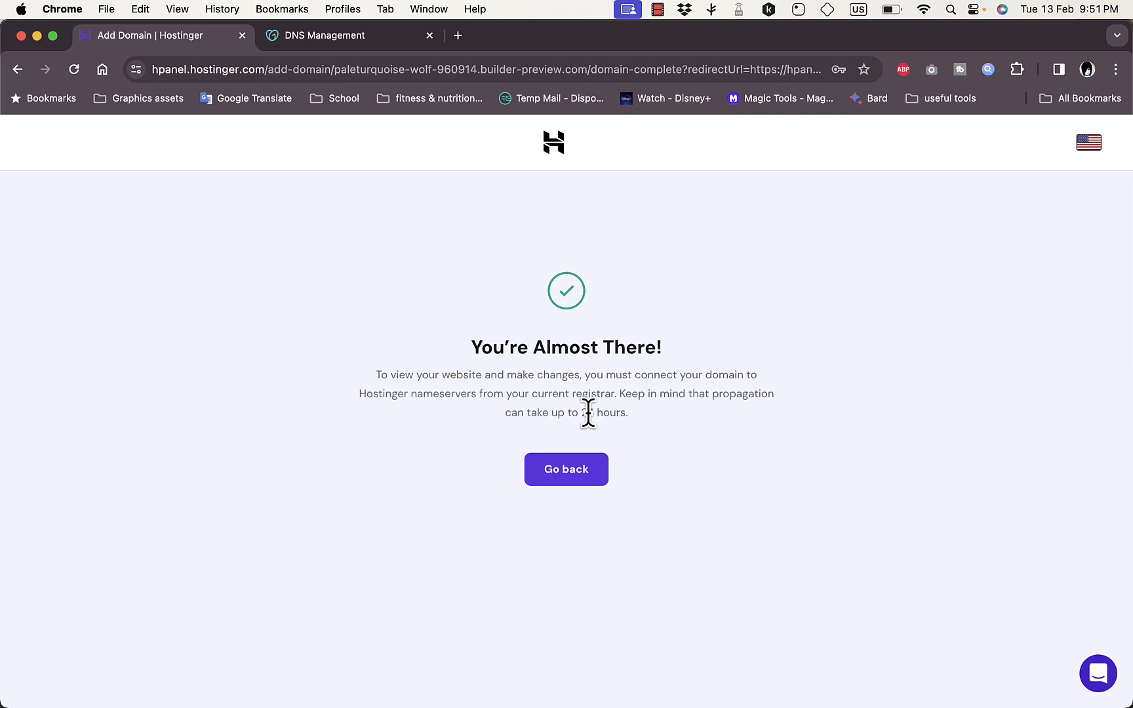
click(568, 470)
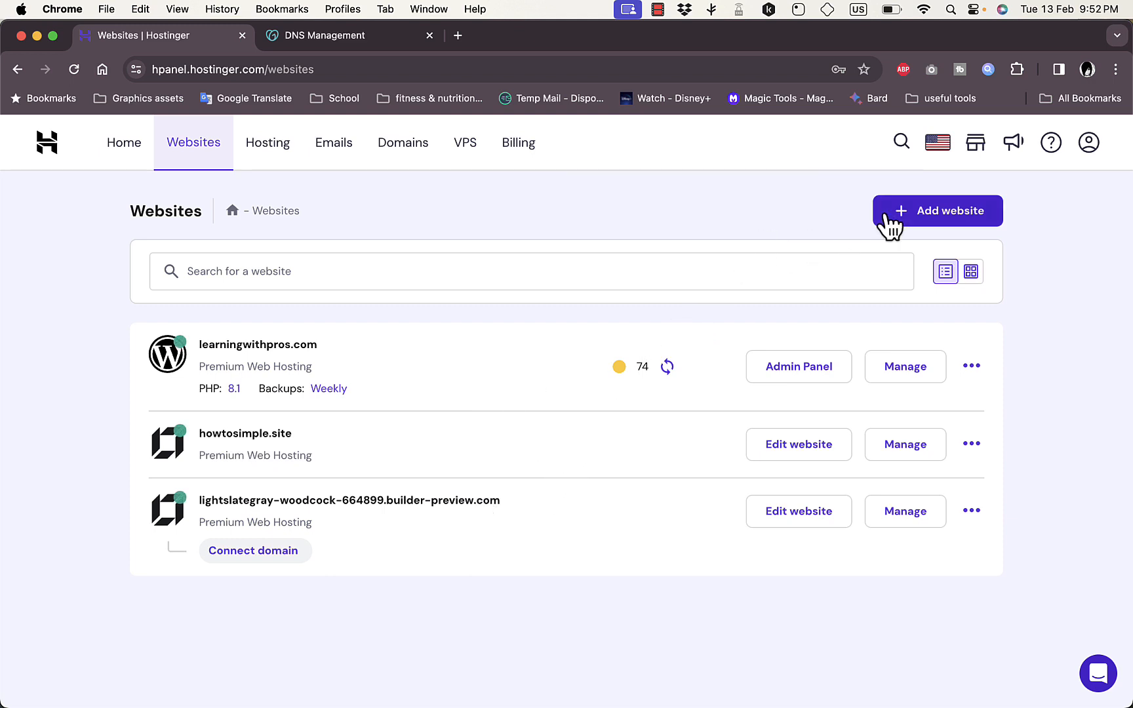
Step: Add a new website with Hostinger Website Builder, using the pre-made Presson template instead of AI creation
click(953, 221)
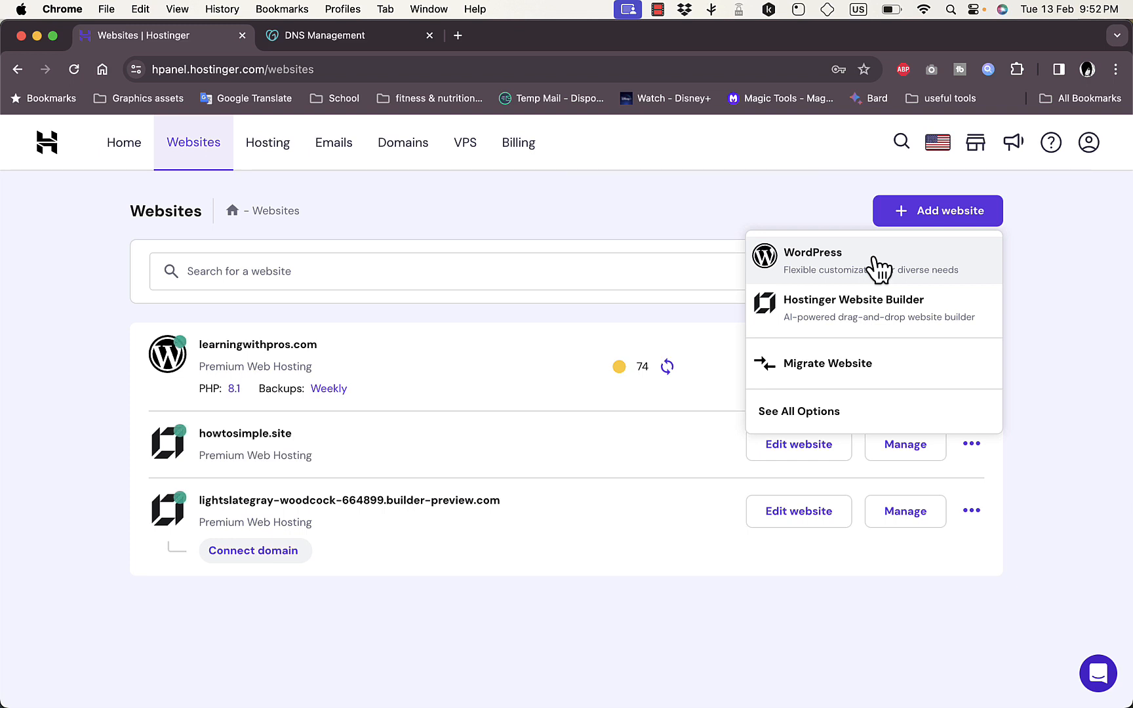
click(864, 306)
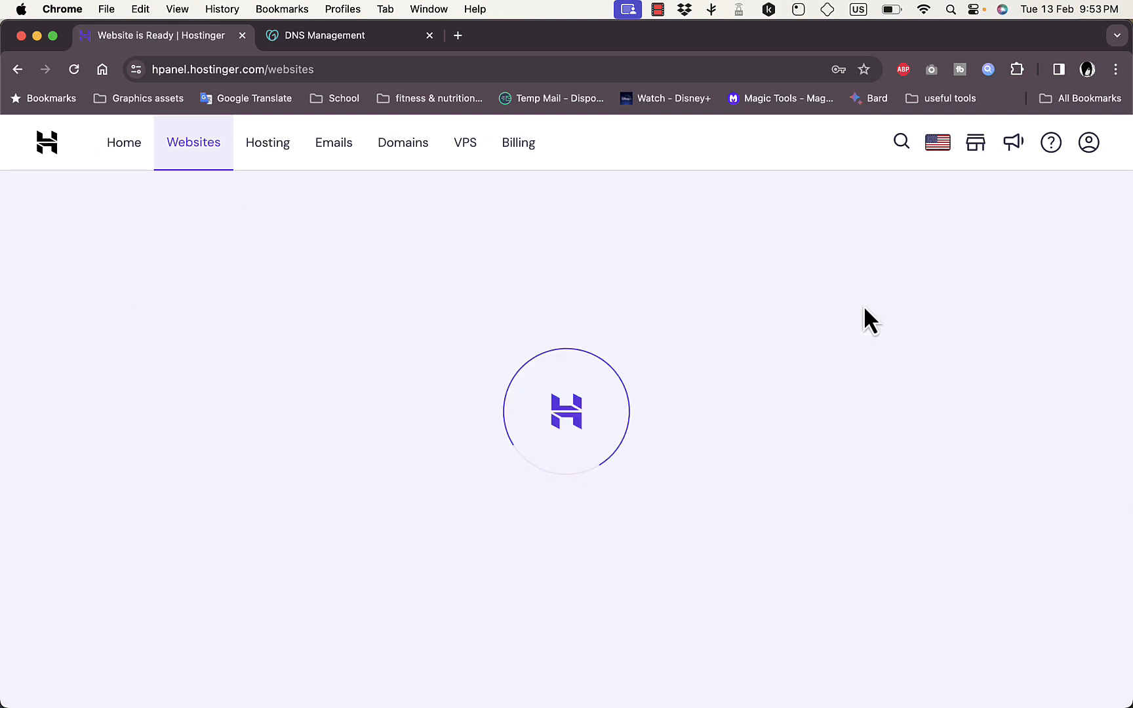
click(73, 69)
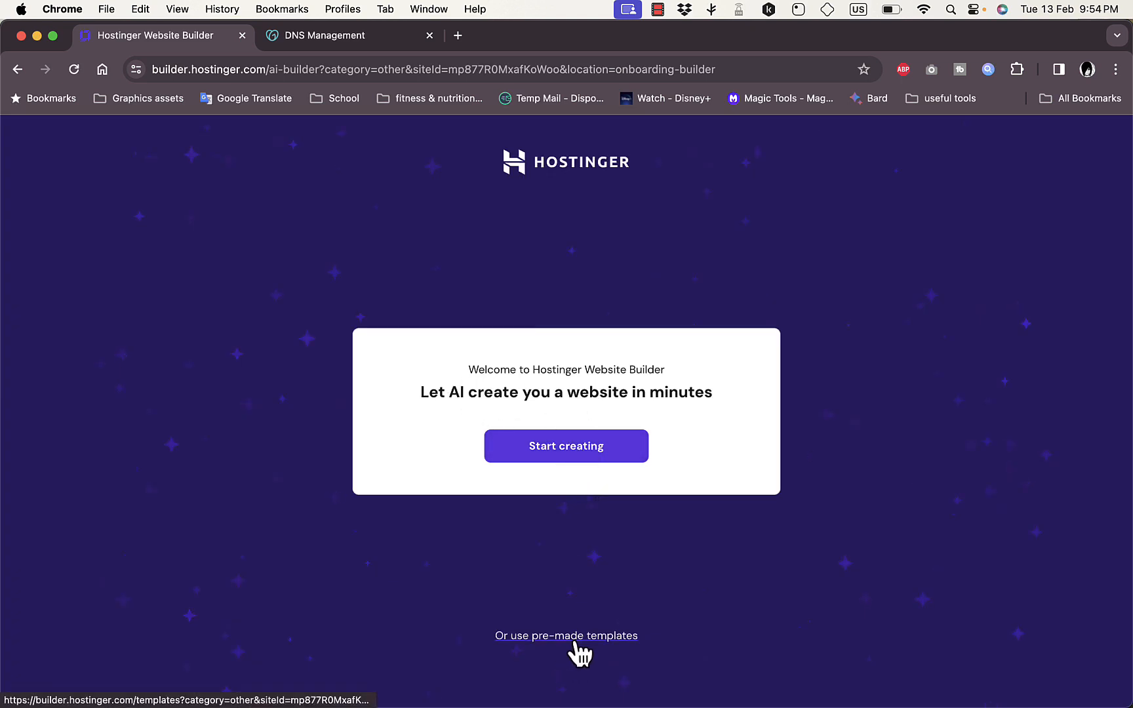
click(576, 642)
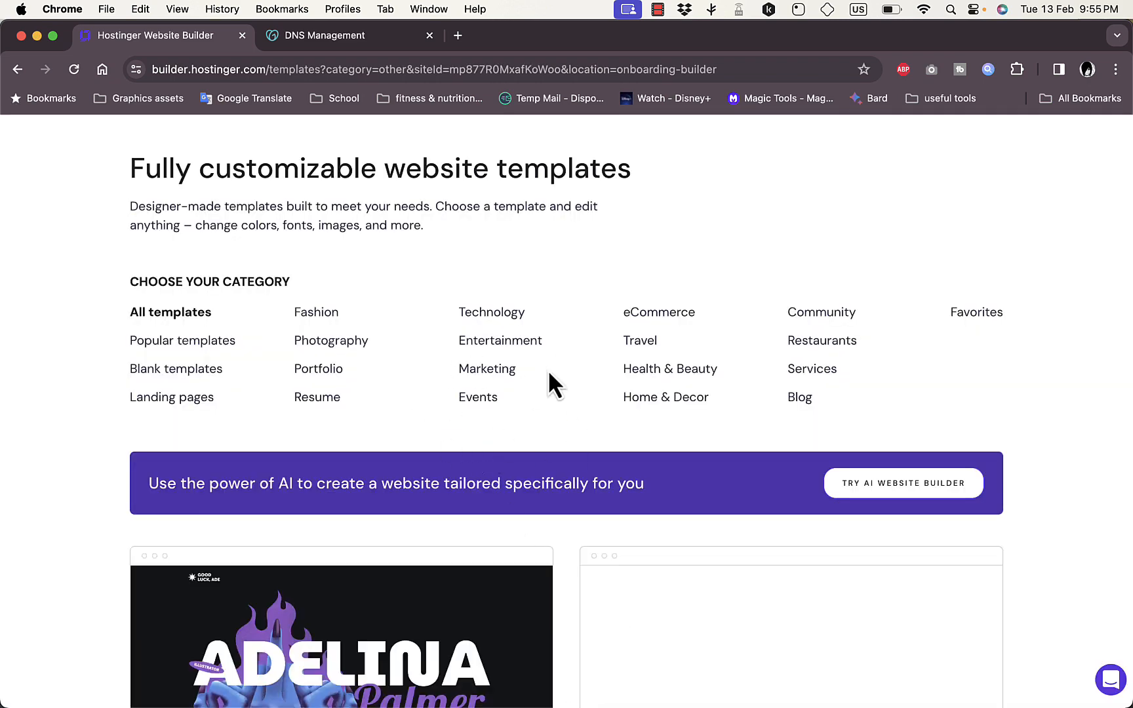
scroll(685, 384, down, 10)
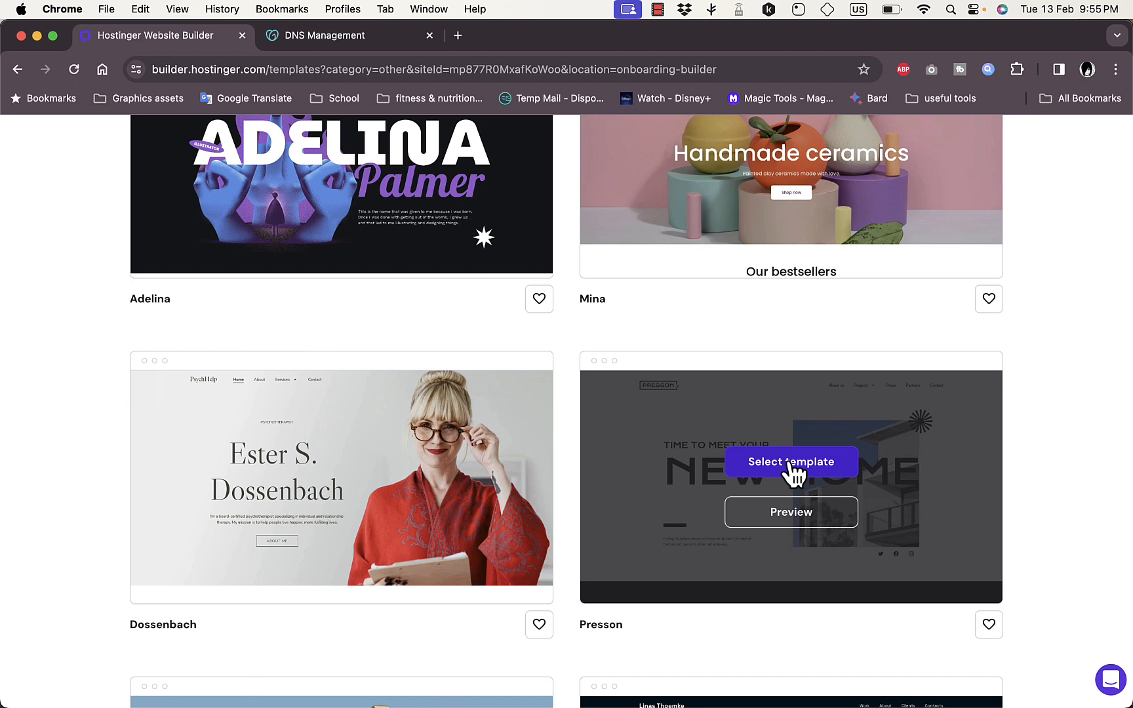
click(790, 463)
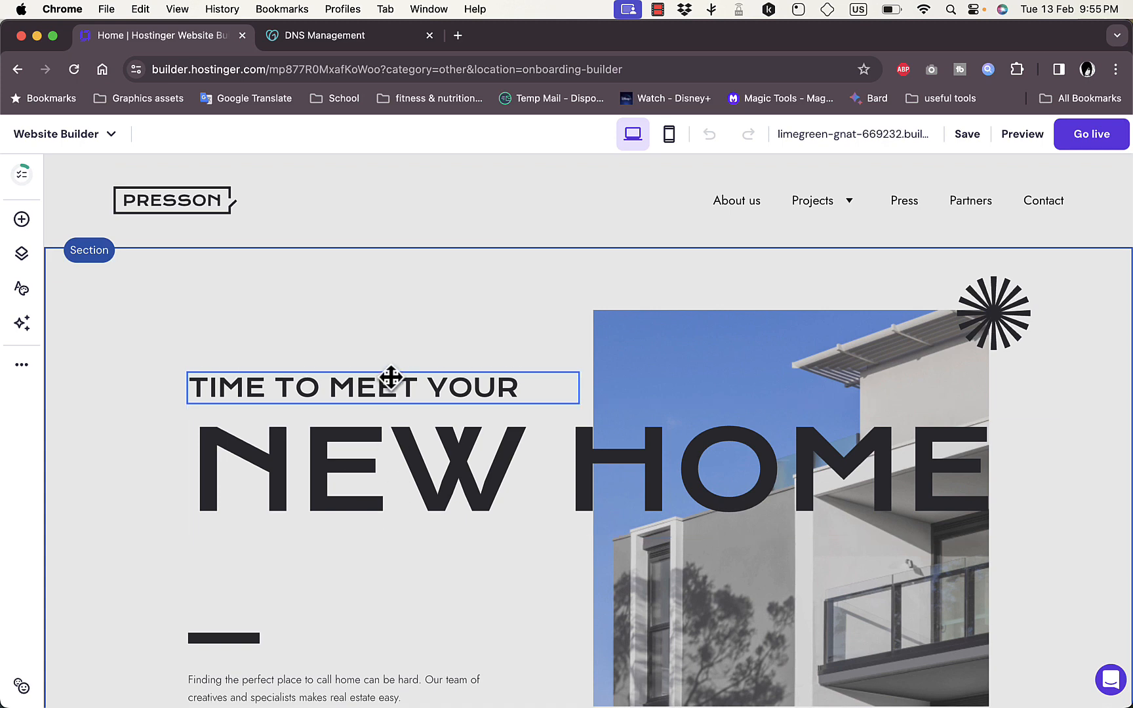
Step: Move the "TIME TO MEET YOUR" heading slightly up and to the right, and look through the available elements and page navigation
drag(422, 392, 429, 355)
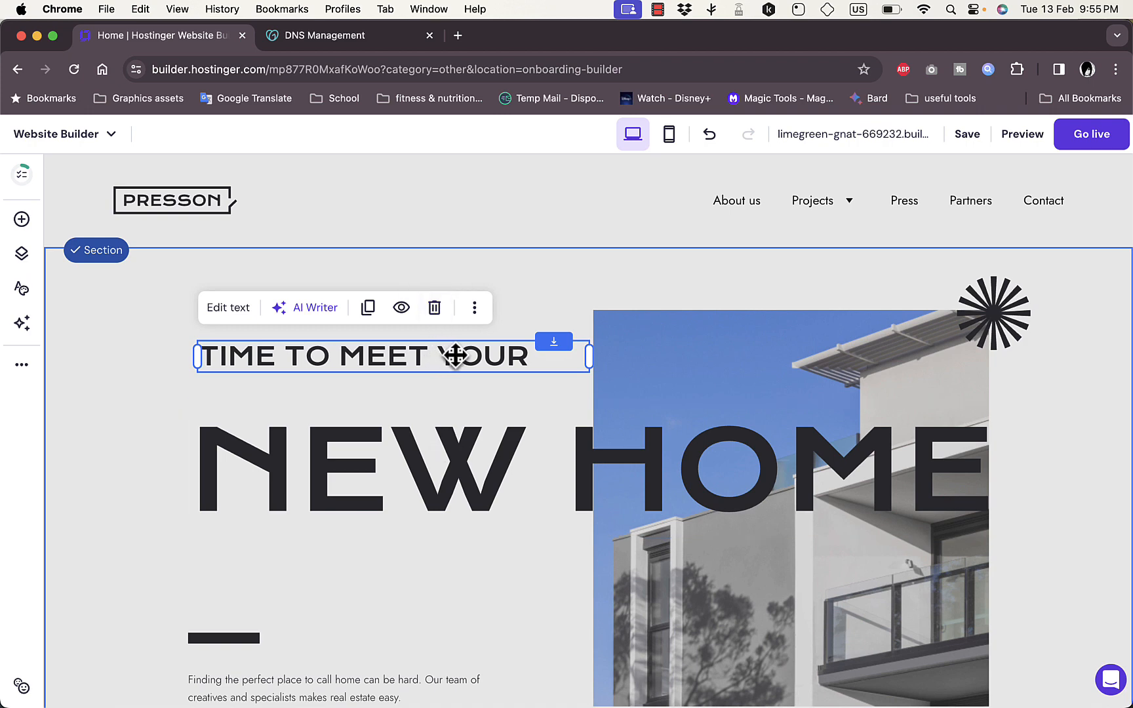
double_click(388, 371)
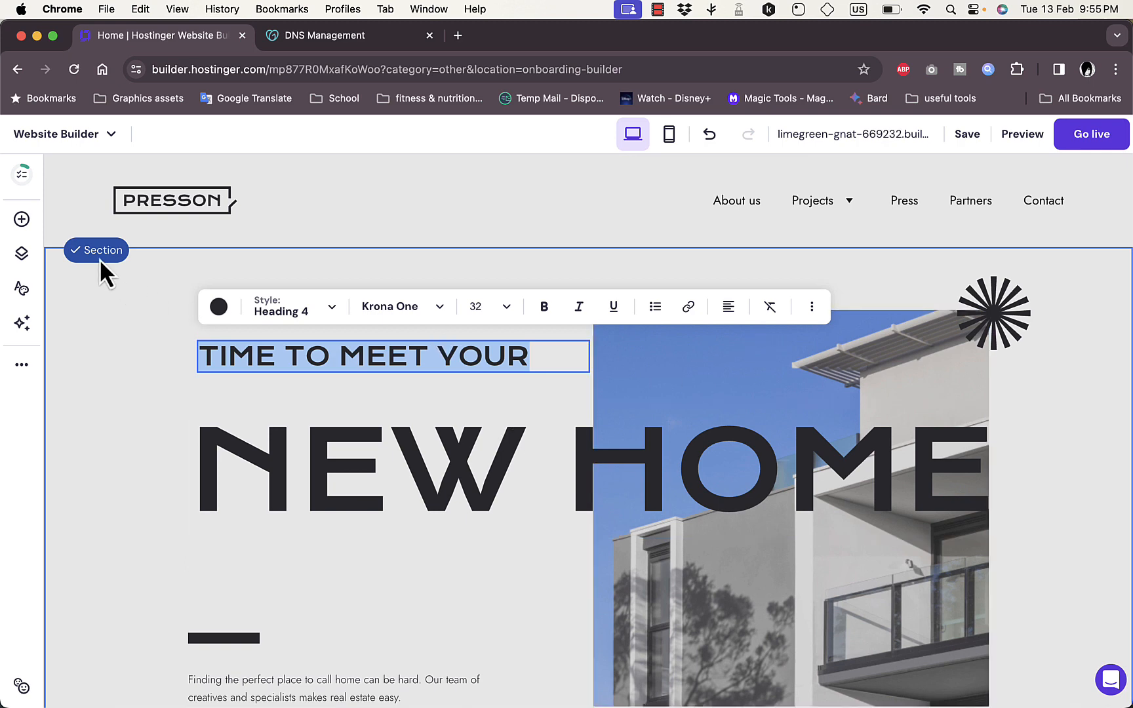
click(22, 220)
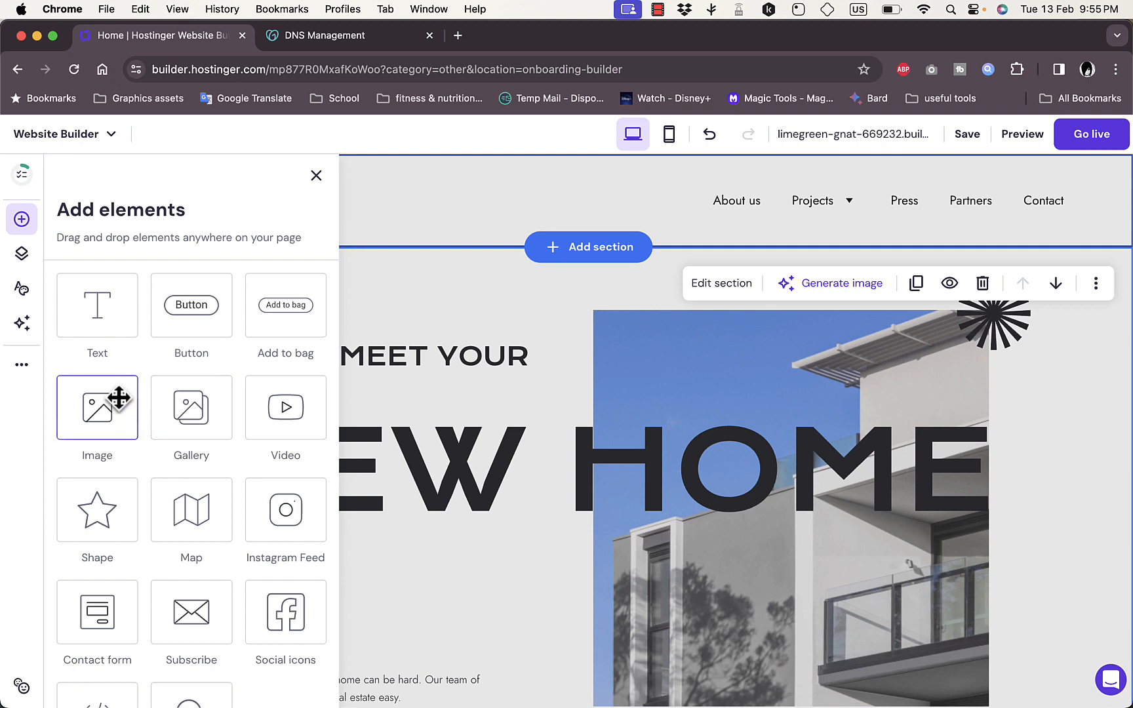
click(25, 255)
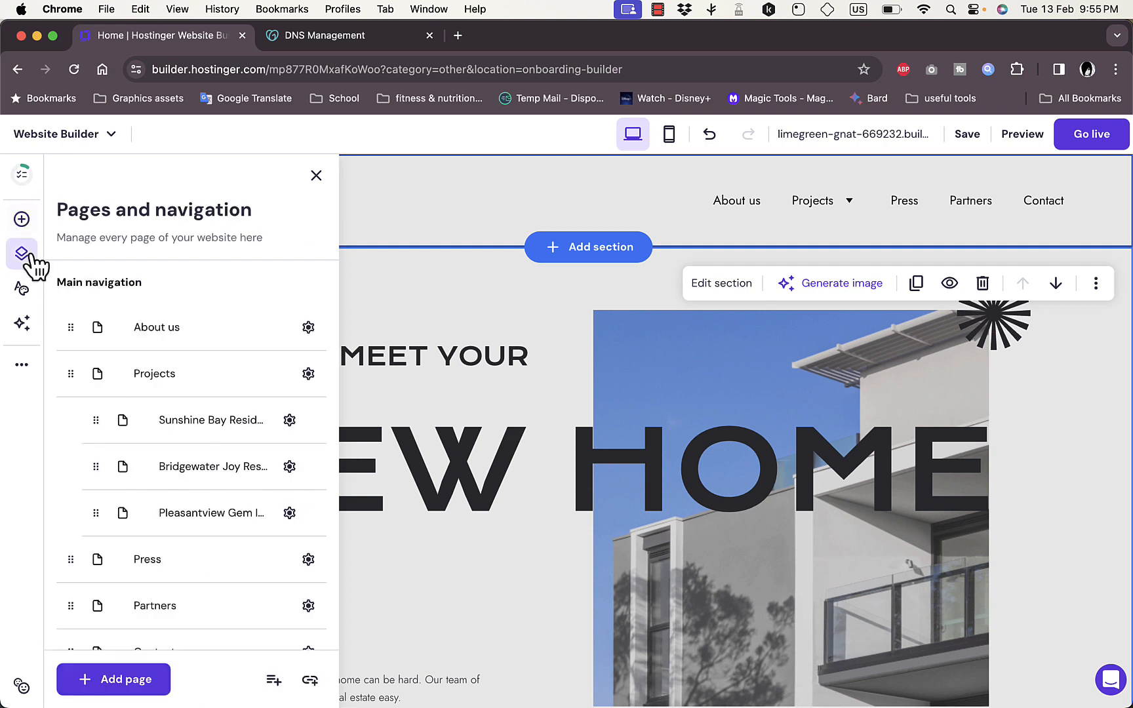
click(317, 176)
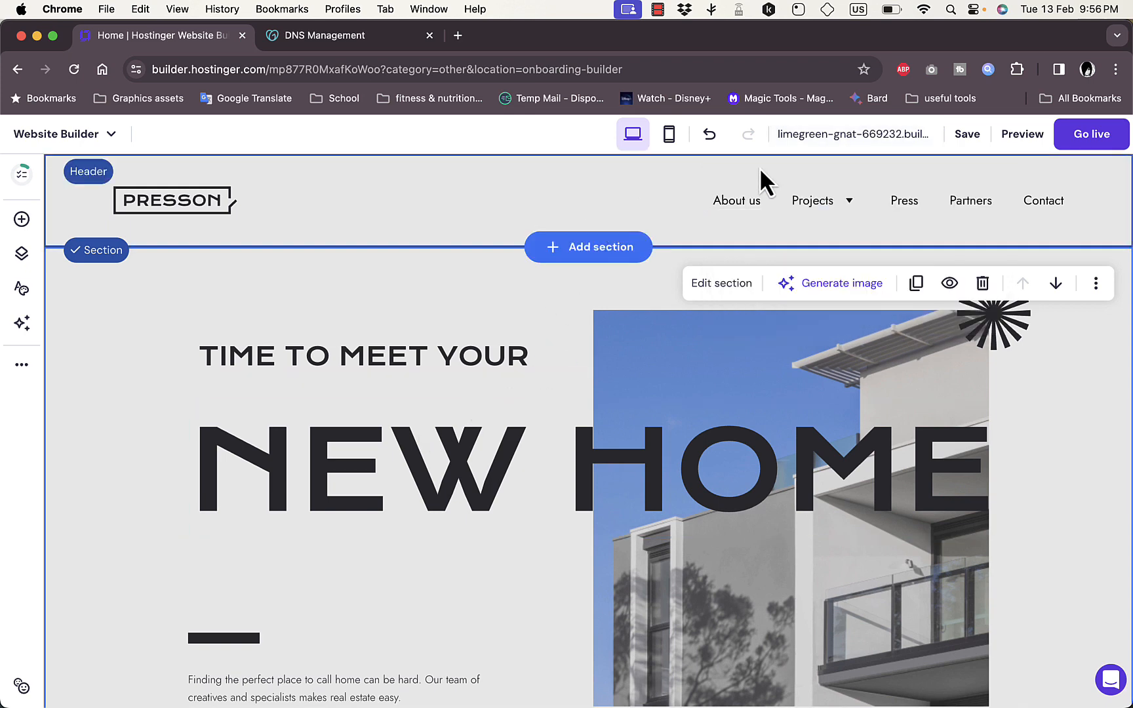
Step: Start connecting your own domain to the new website in place of its temporary builder-preview.com address
mouse_move(848, 145)
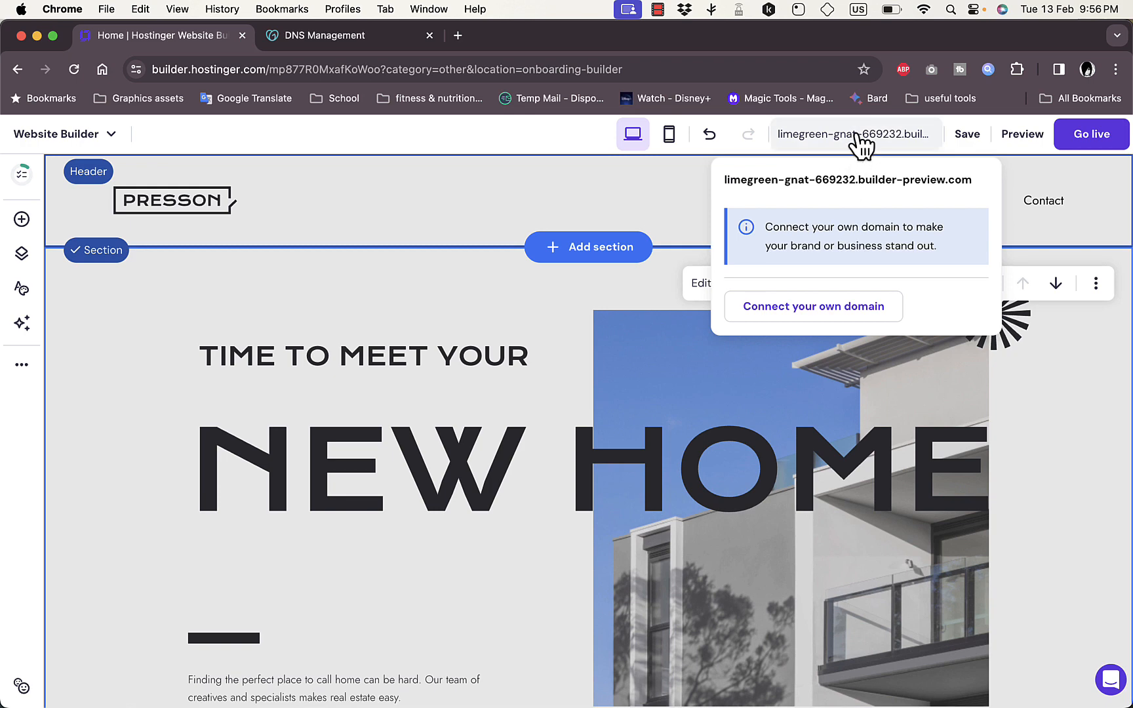
click(802, 308)
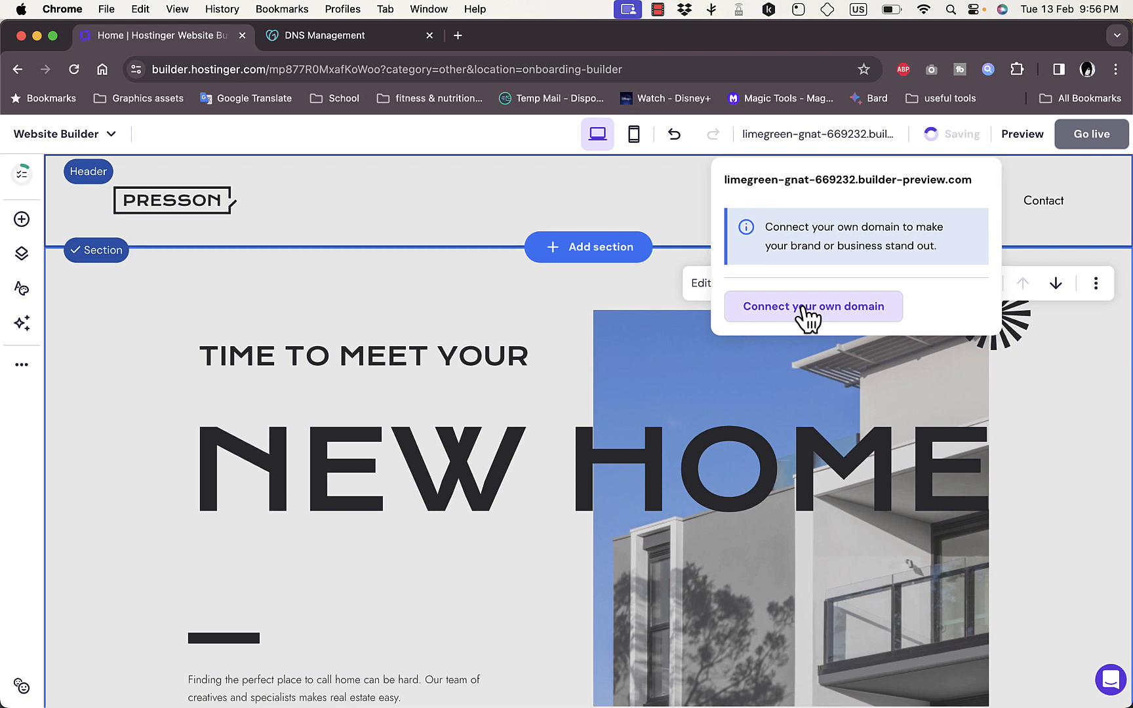
mouse_move(944, 132)
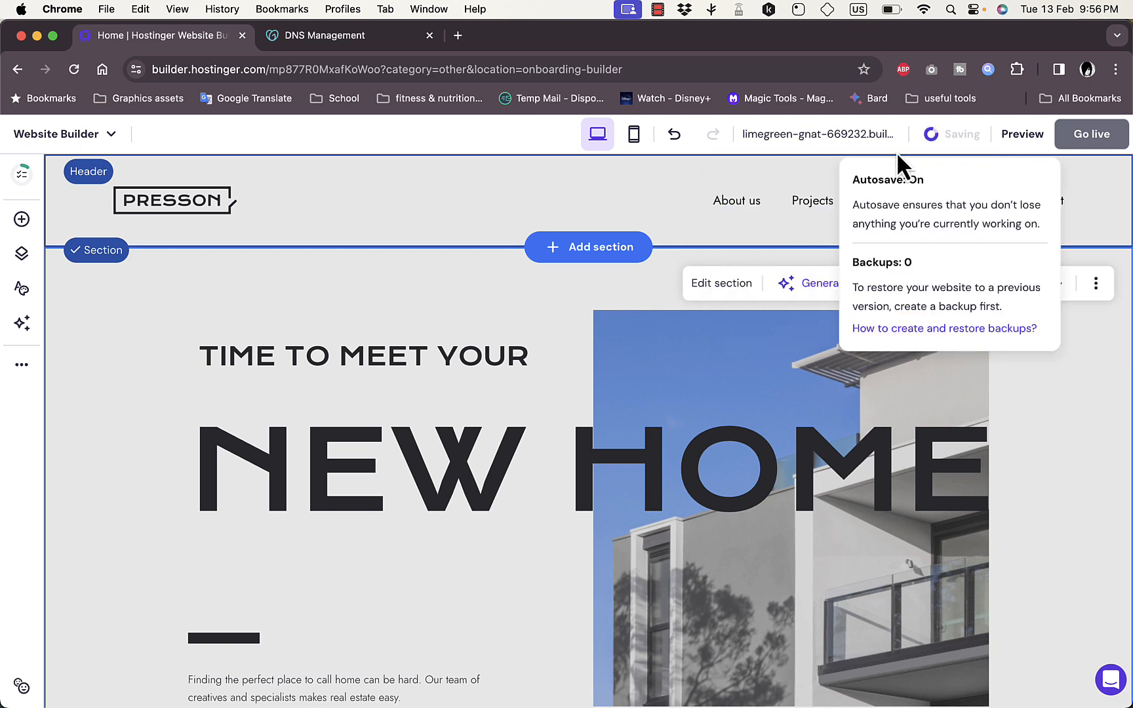
click(777, 308)
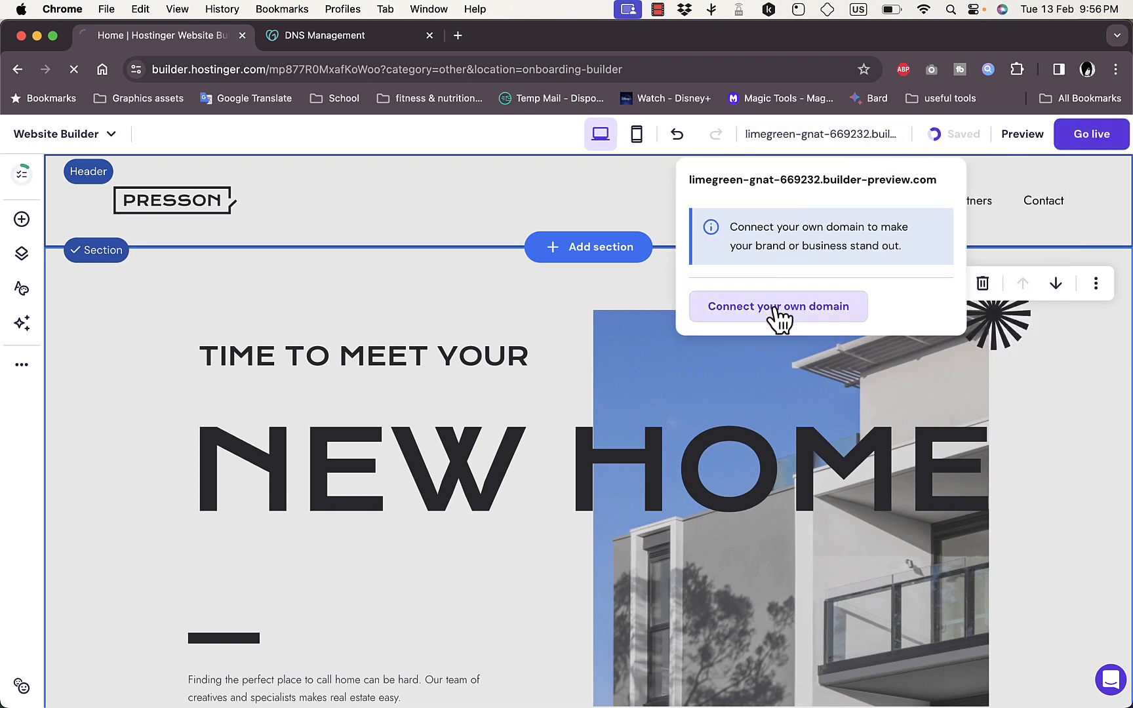